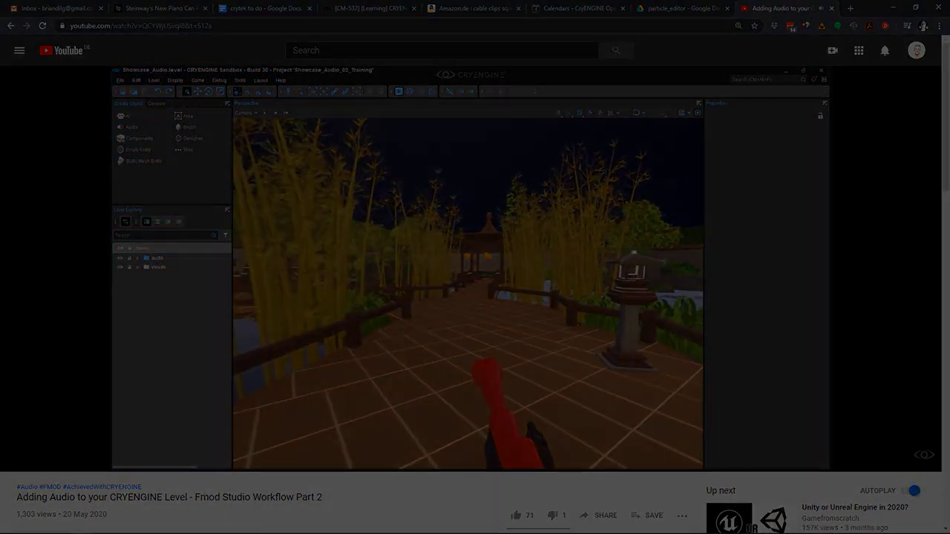
# Step: Expand the SDL Mixer looping-audio setup instructions after briefly opening and closing the Wwise ones
pyautogui.scroll(-4, 292, 295)
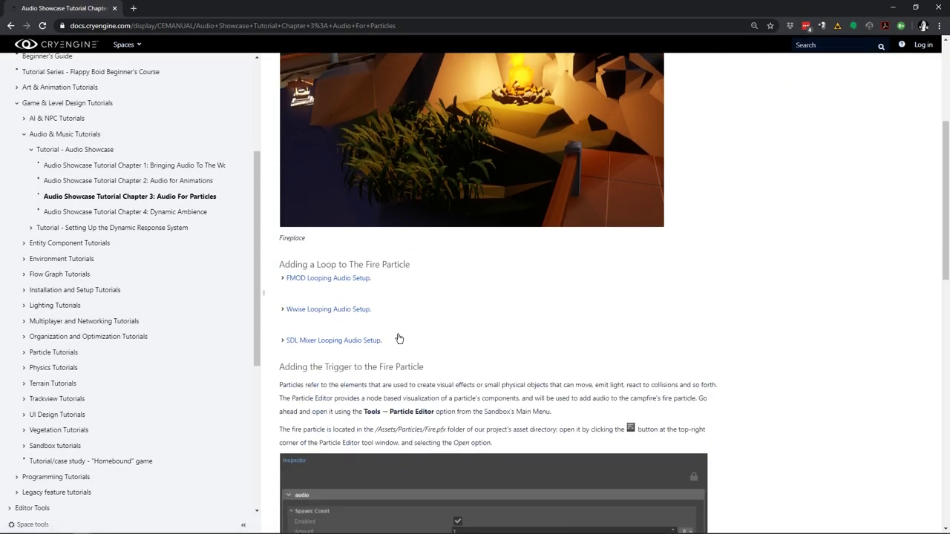
pyautogui.click(283, 306)
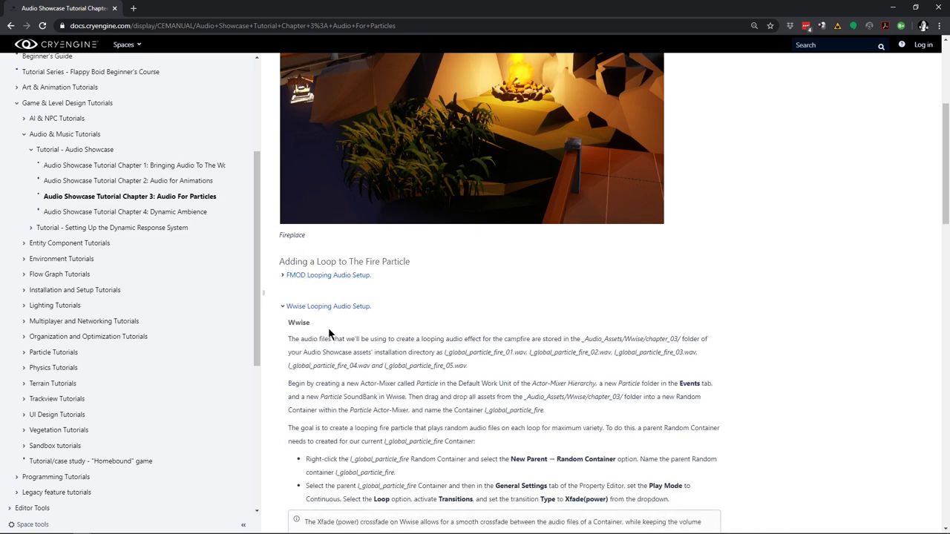
pyautogui.click(283, 306)
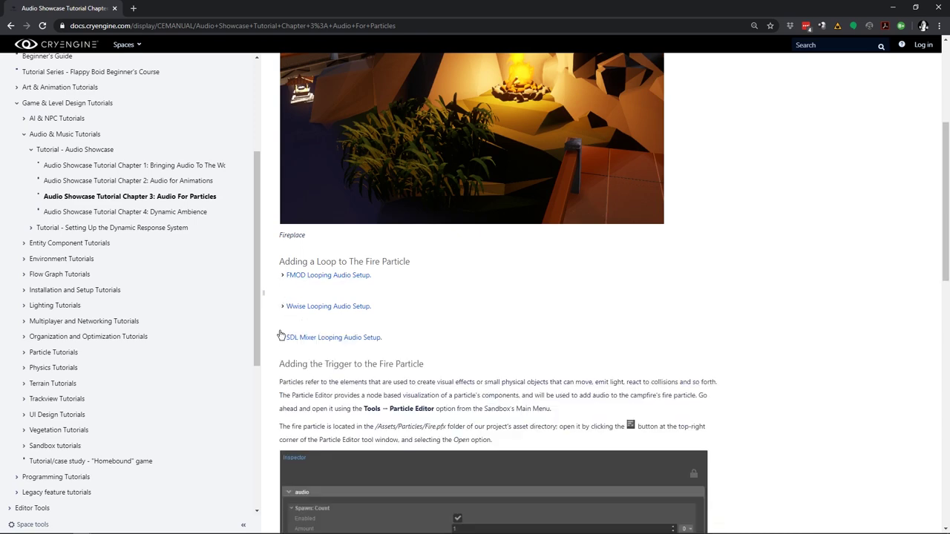
pyautogui.click(284, 338)
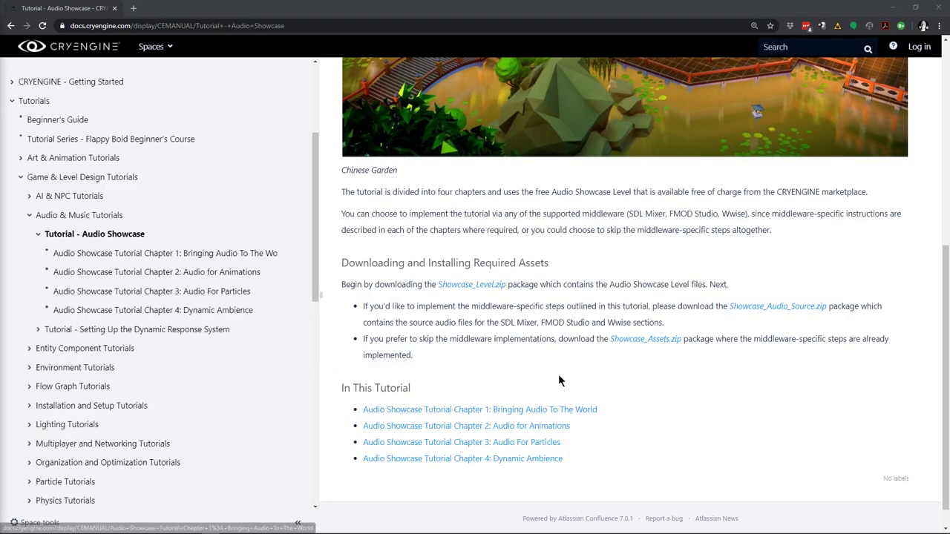
# Step: Save the Showcase_Audio_Source.zip link into the audio_showcase folder
pyautogui.rightClick(753, 311)
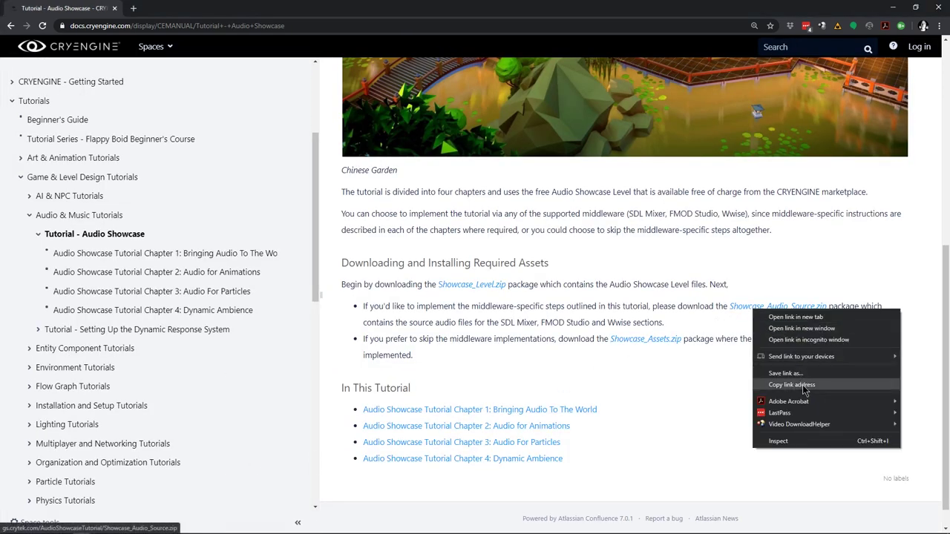
pyautogui.click(801, 374)
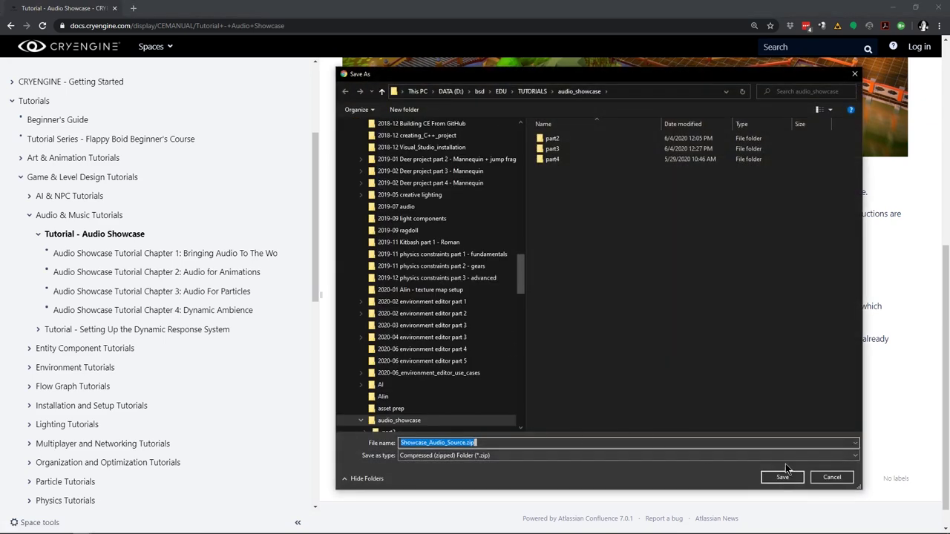
pyautogui.click(782, 477)
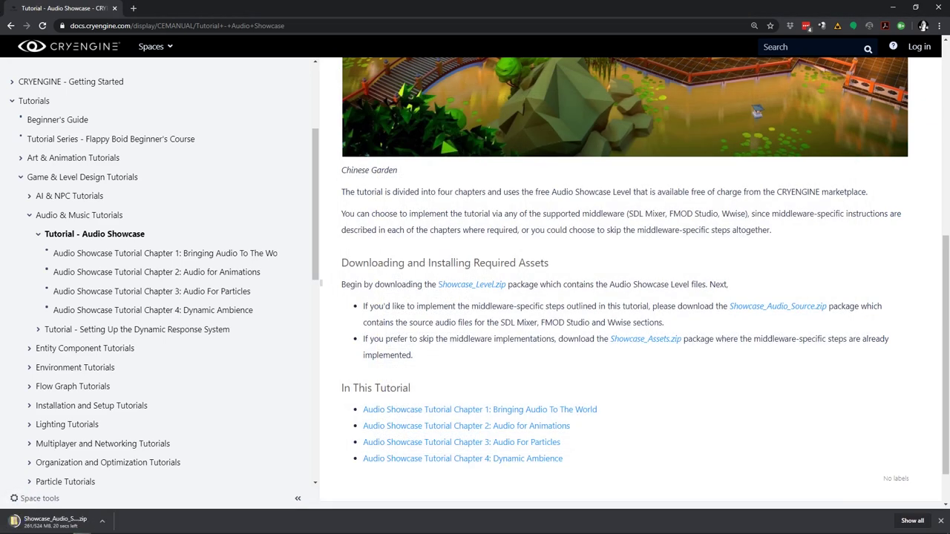
# Step: Extract the downloaded Showcase_Audio_Source.zip into its folder with 7-Zip Extract Here
pyautogui.click(102, 521)
pyautogui.click(121, 491)
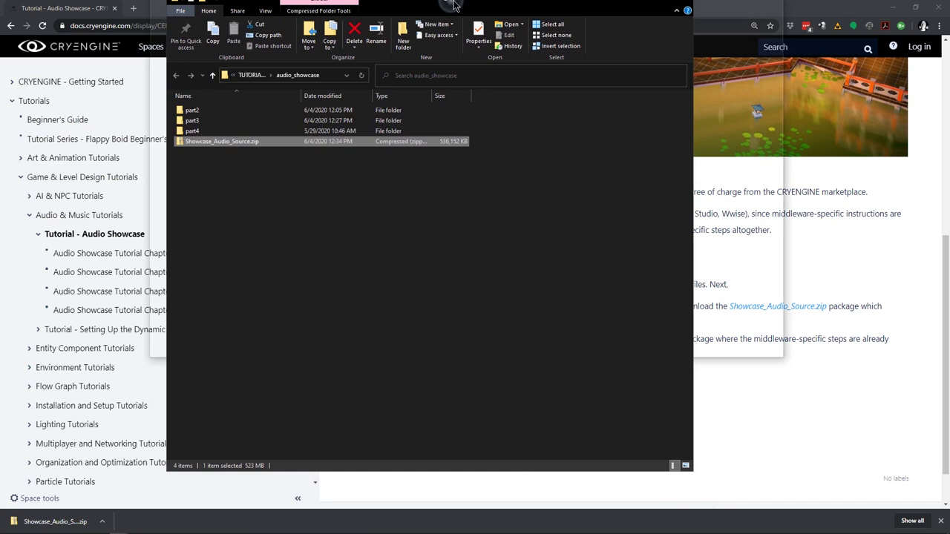
pyautogui.rightClick(77, 140)
pyautogui.moveTo(74, 185)
pyautogui.click(170, 214)
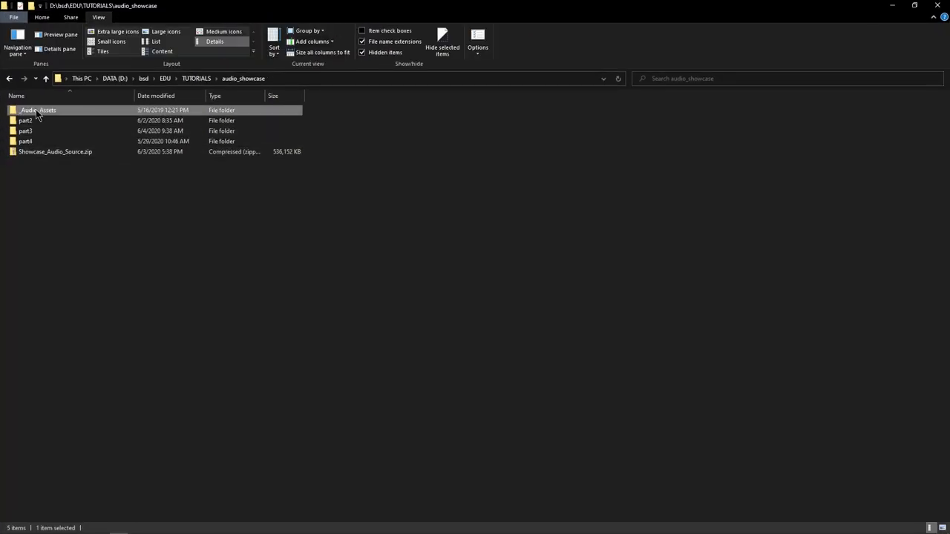
# Step: Clear the read-only attribute on _Audio_Assets and all its subfolders and files
pyautogui.rightClick(37, 112)
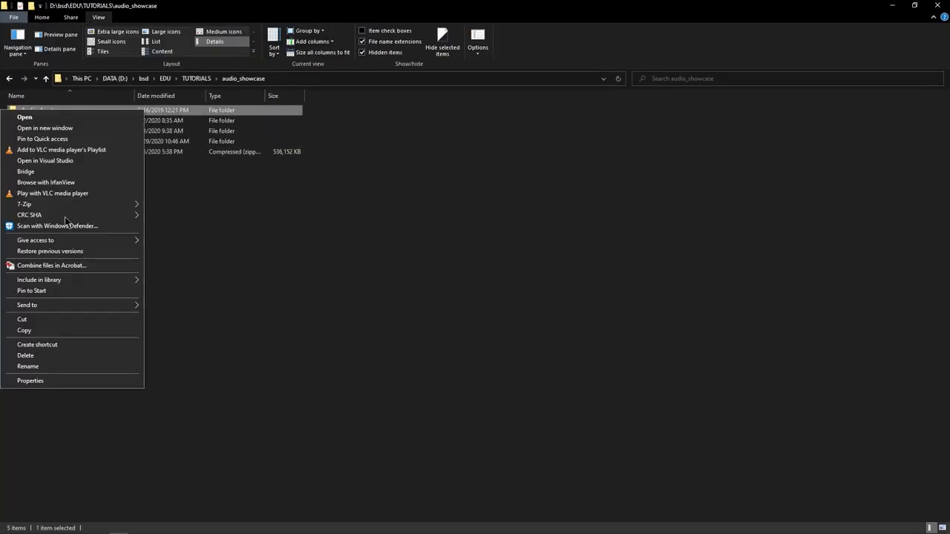
pyautogui.click(58, 378)
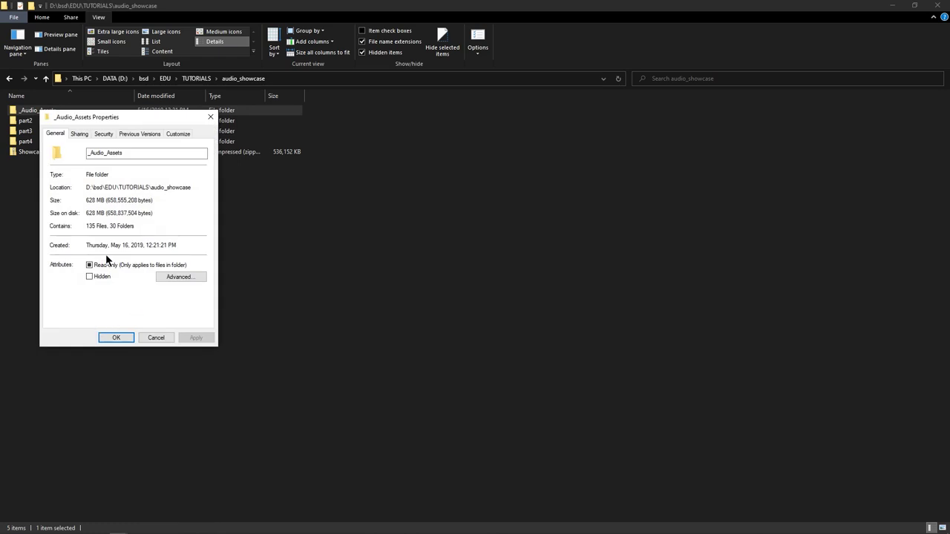
pyautogui.click(104, 264)
pyautogui.click(116, 337)
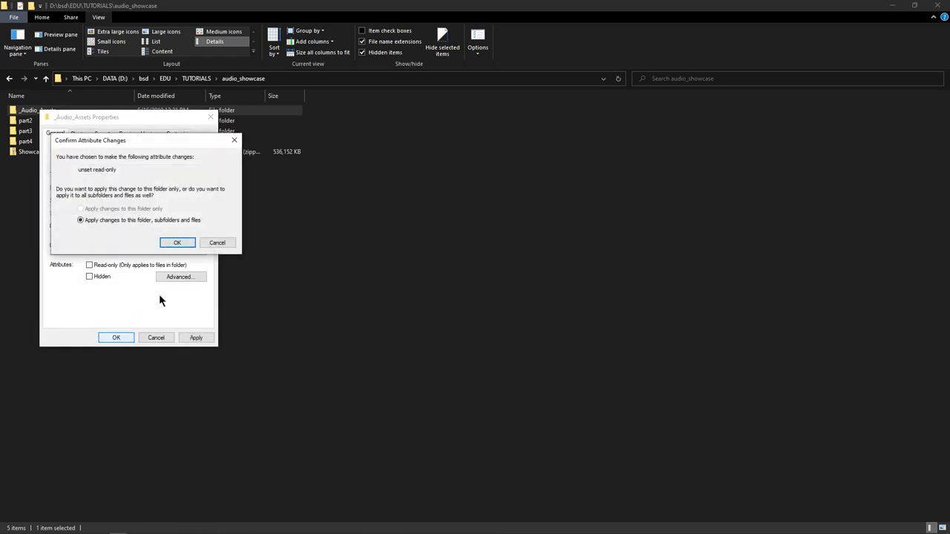
pyautogui.click(178, 243)
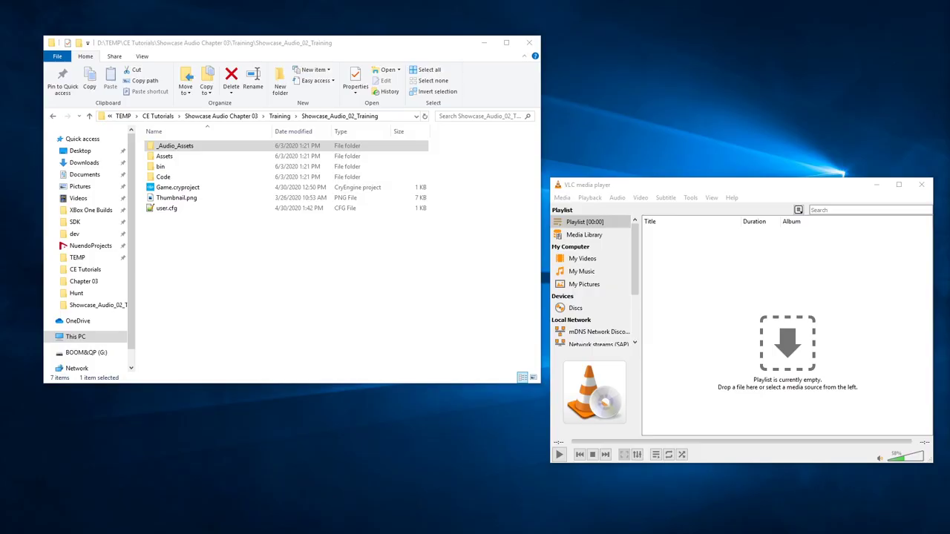
# Step: Browse into _Audio_Assets > FMod Studio > Chapter_03
pyautogui.click(388, 245)
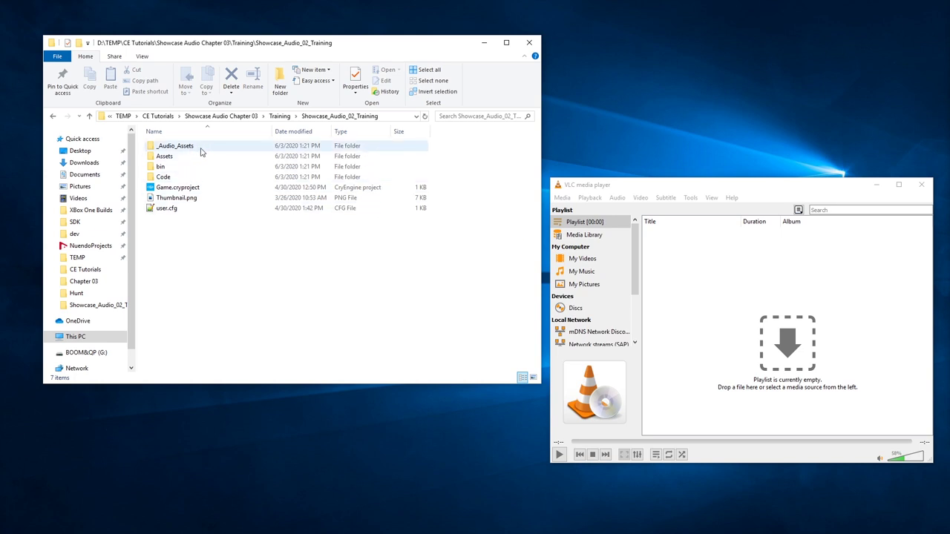
pyautogui.doubleClick(175, 146)
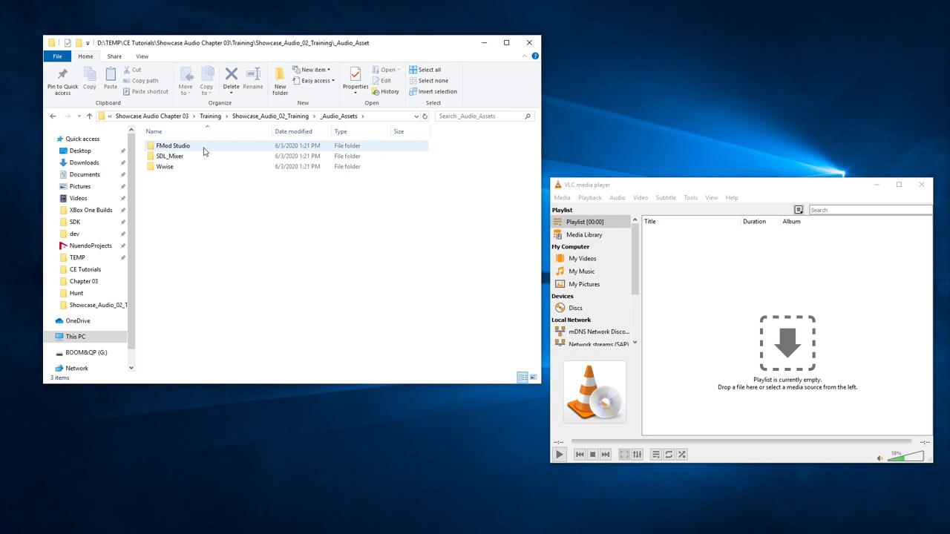
pyautogui.doubleClick(201, 150)
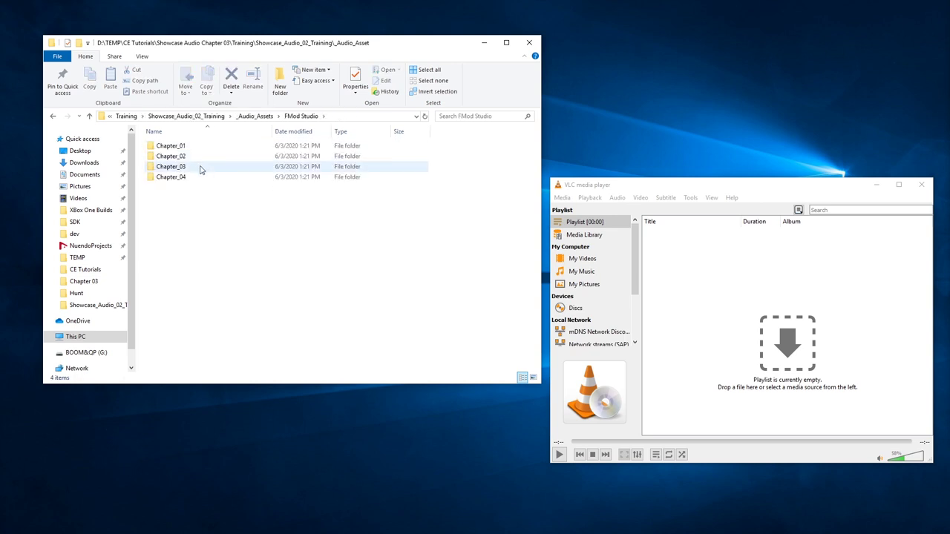
pyautogui.doubleClick(199, 169)
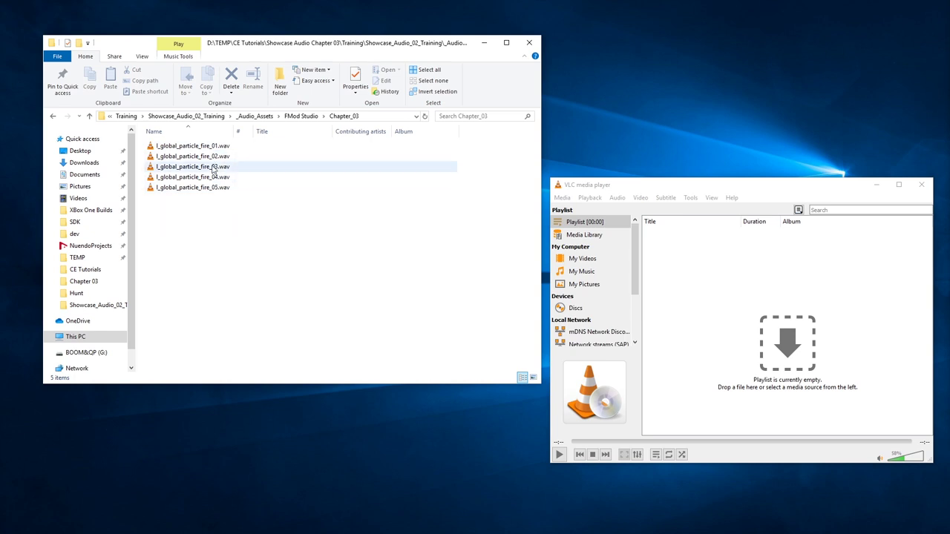
# Step: Play the fire_01, fire_03 and fire_05 .wav recordings in VLC, pause, then return to Showcase_Audio_02_Training
pyautogui.moveTo(190, 146); pyautogui.dragTo(672, 274)
pyautogui.doubleClick(675, 235)
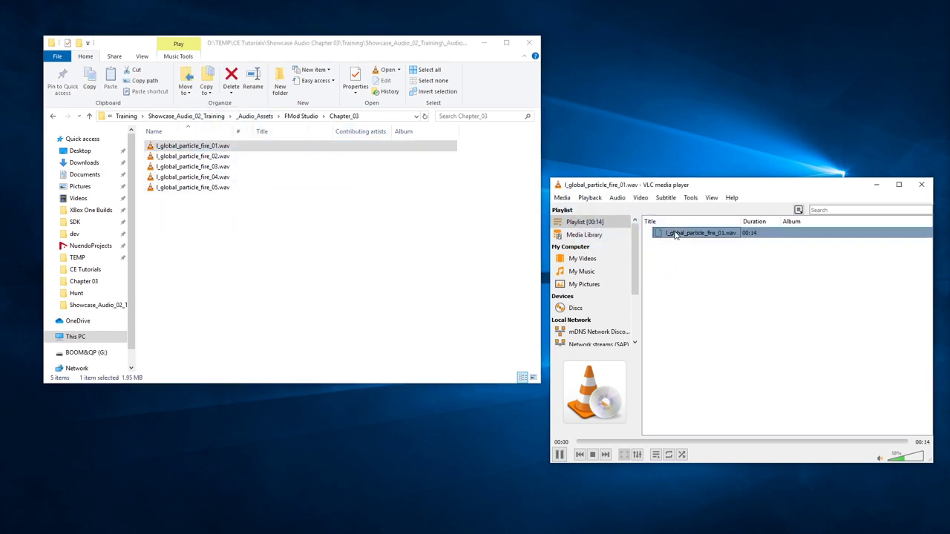
pyautogui.click(218, 169)
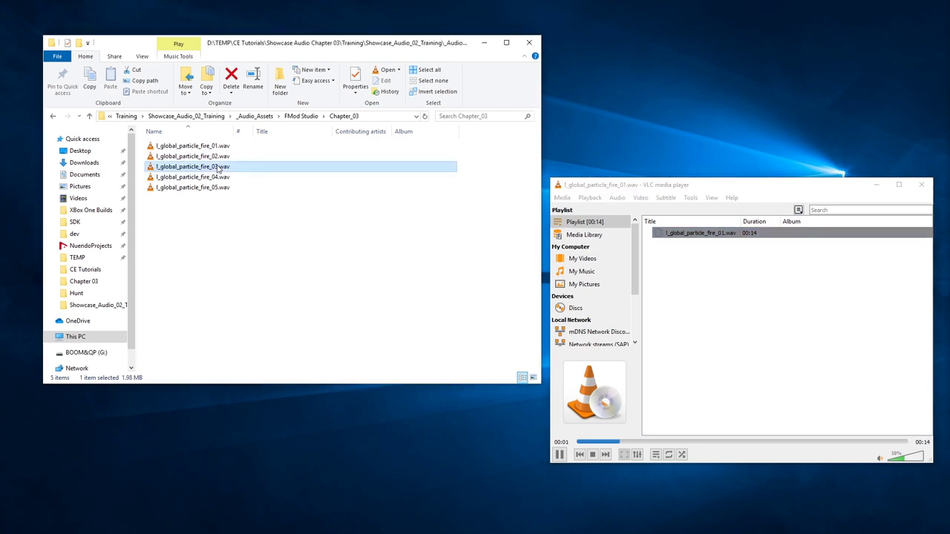
pyautogui.doubleClick(230, 181)
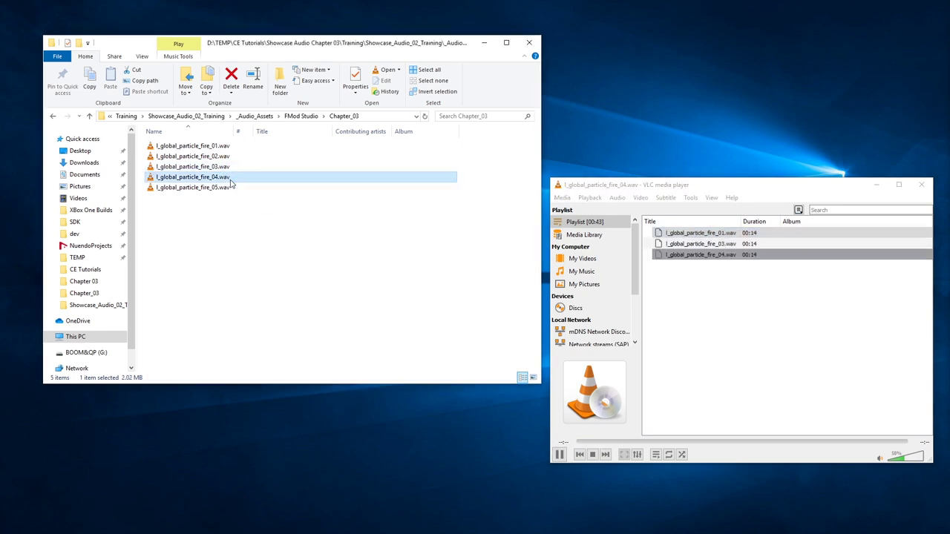
pyautogui.doubleClick(230, 188)
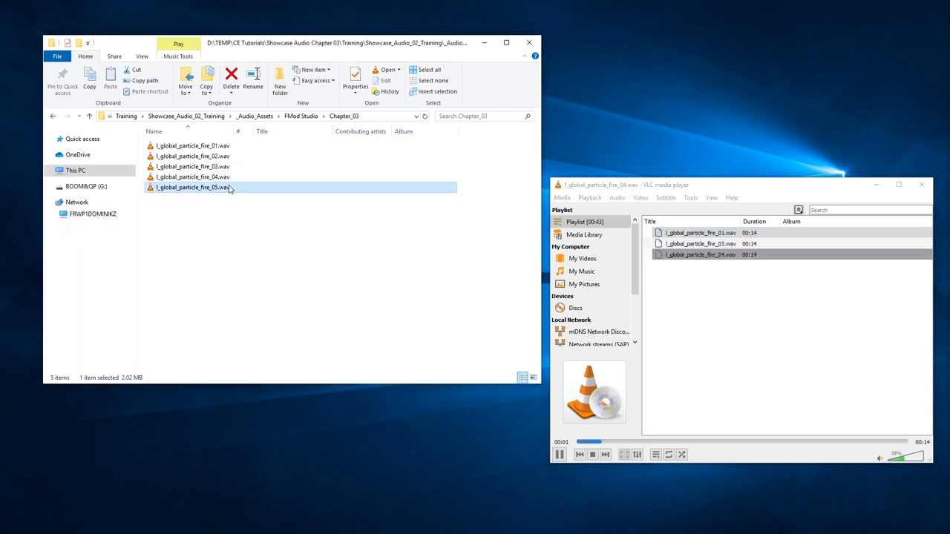
pyautogui.click(715, 329)
pyautogui.press('space')
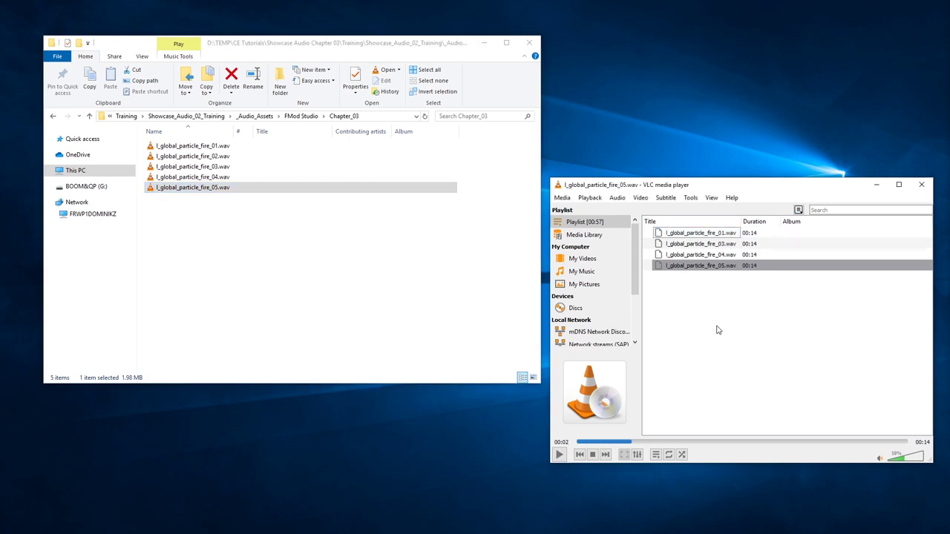
pyautogui.click(446, 292)
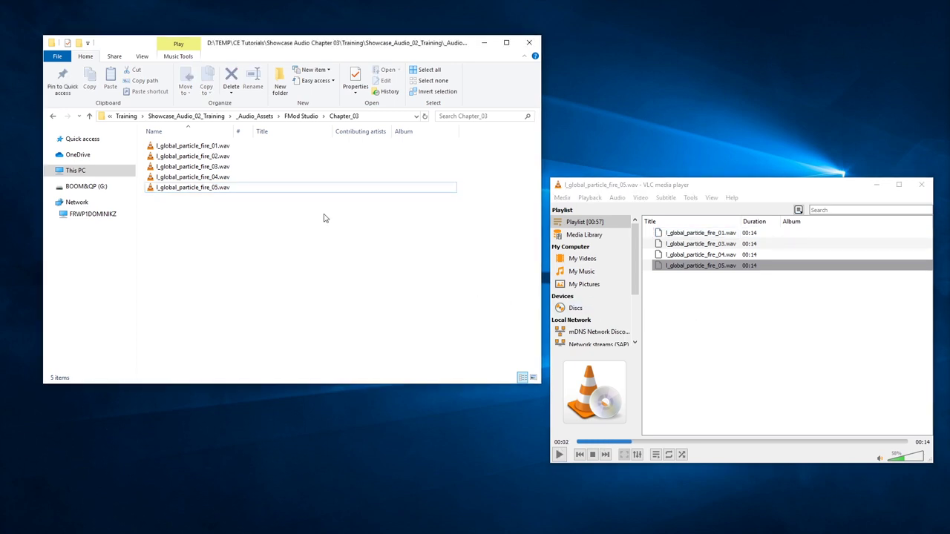
pyautogui.click(185, 116)
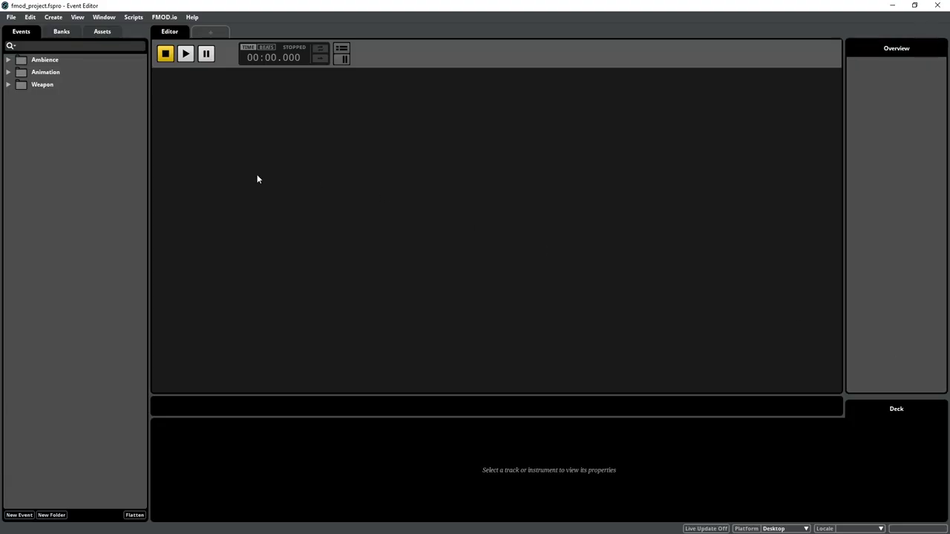
# Step: Create a folder named Particle in FMOD Studio's Audio Bin
pyautogui.click(104, 18)
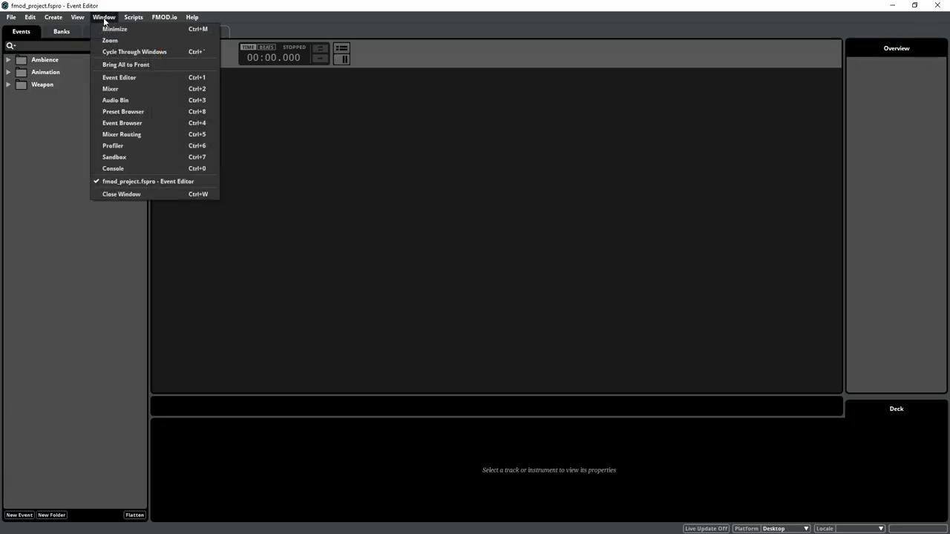
pyautogui.click(122, 99)
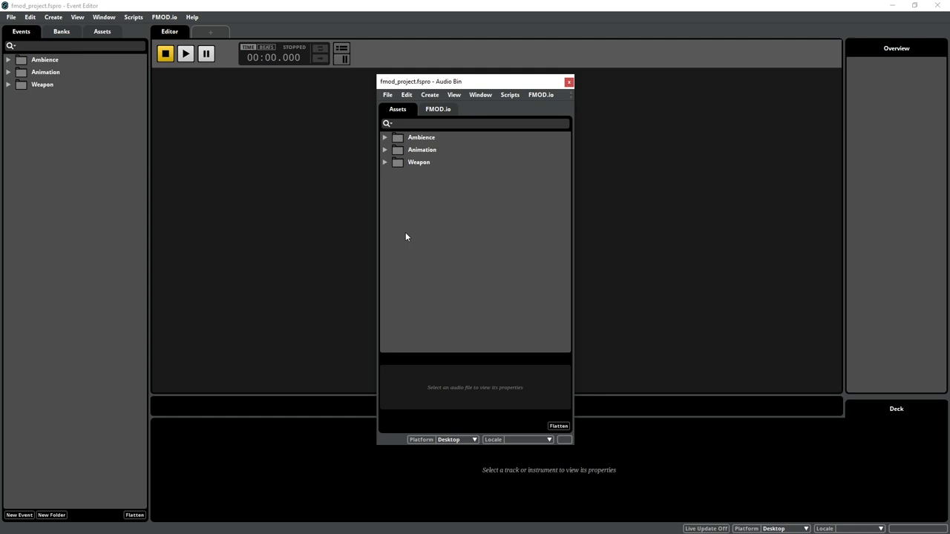
pyautogui.rightClick(415, 198)
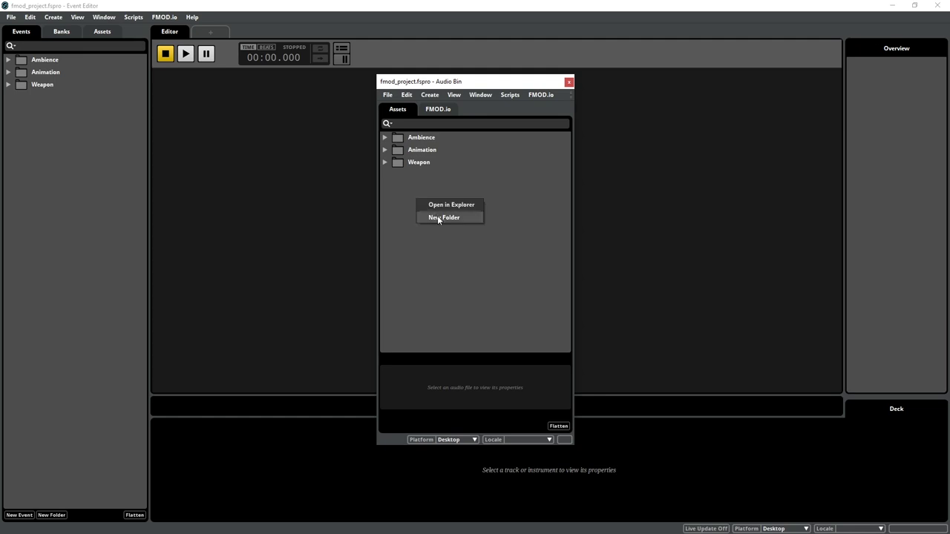
pyautogui.click(438, 218)
pyautogui.write('Particle')
pyautogui.press('Return')
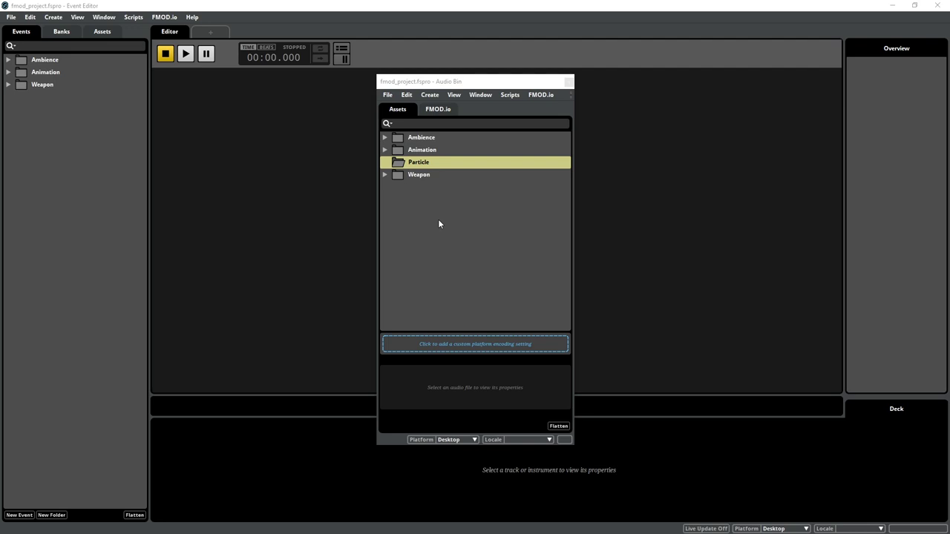
# Step: Drag the five Chapter_03 fire .wav files from Explorer into the Particle audio folder
pyautogui.hotkey('alt', 'Tab')
pyautogui.doubleClick(271, 146)
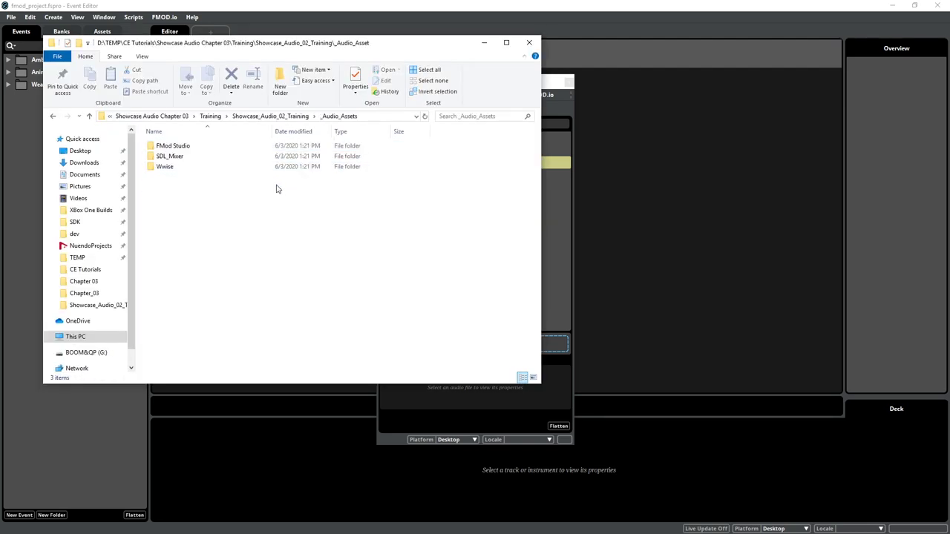
pyautogui.press('Down')
pyautogui.press('Return')
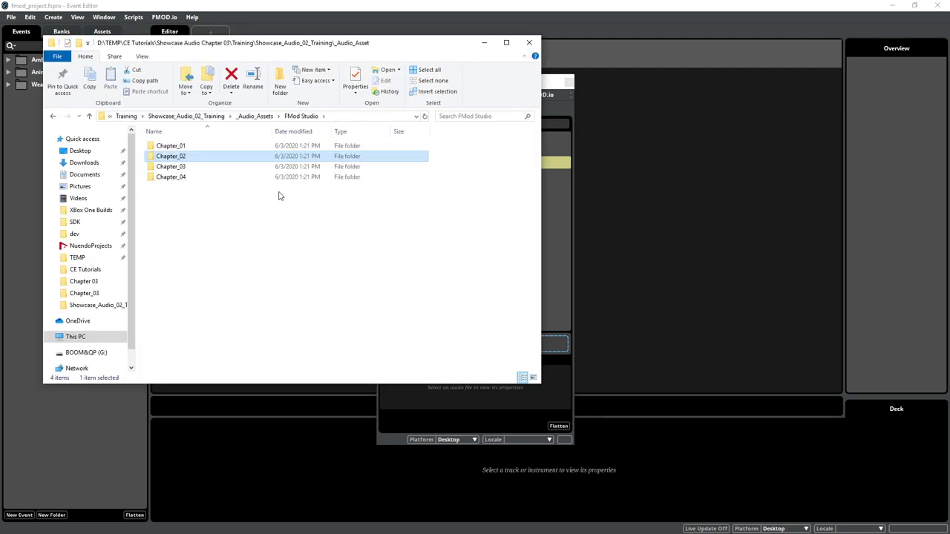
pyautogui.press('Down')
pyautogui.press('Return')
pyautogui.moveTo(256, 213); pyautogui.dragTo(555, 166)
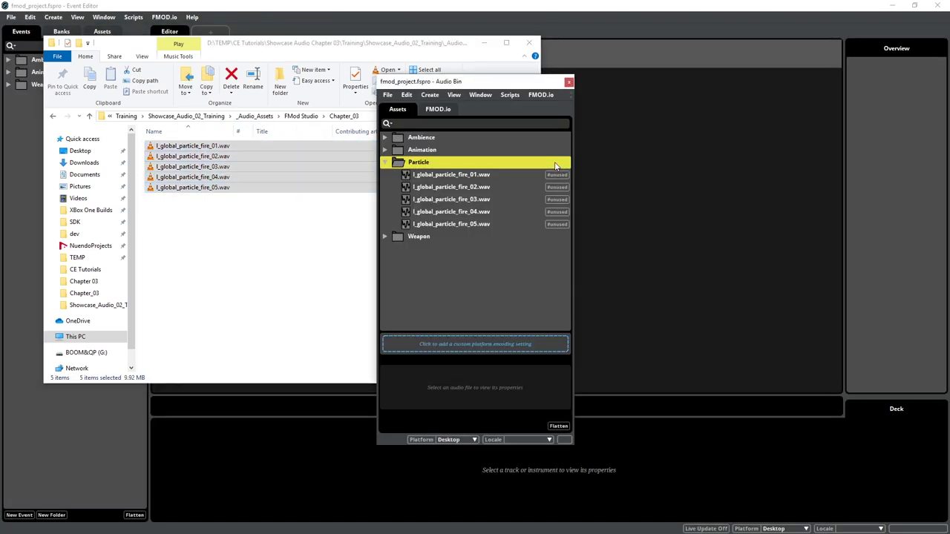
pyautogui.click(484, 43)
# Step: Add a new event folder named Particle
pyautogui.rightClick(65, 139)
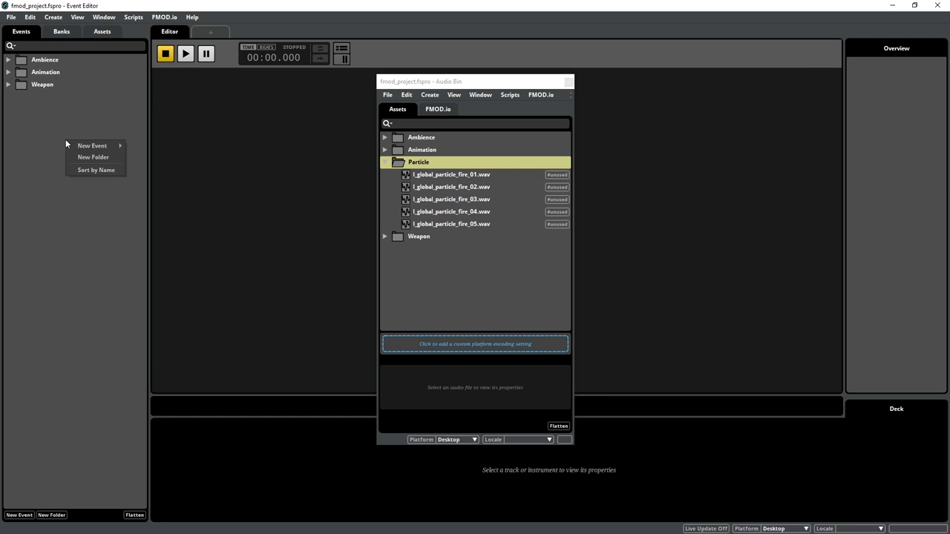
pyautogui.click(107, 157)
pyautogui.write('Par')
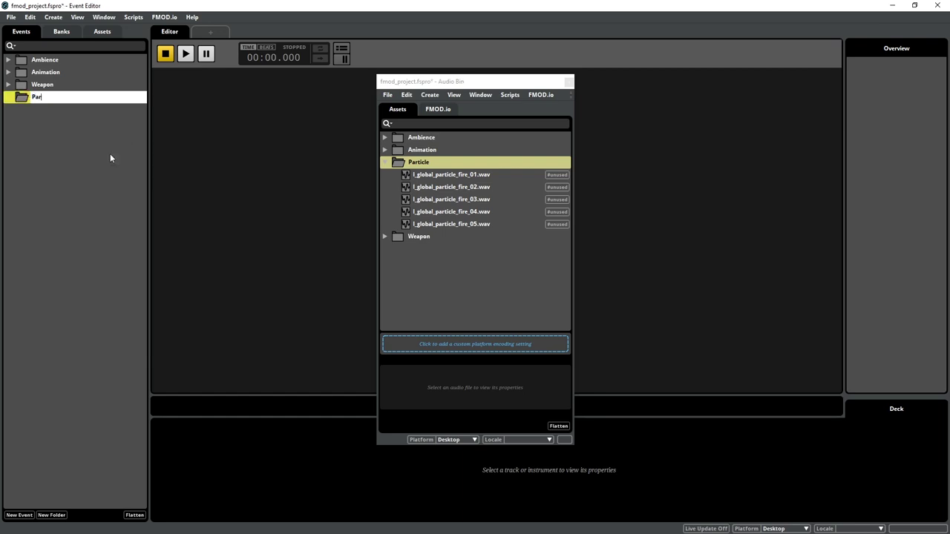
pyautogui.write('ticle')
pyautogui.press('Return')
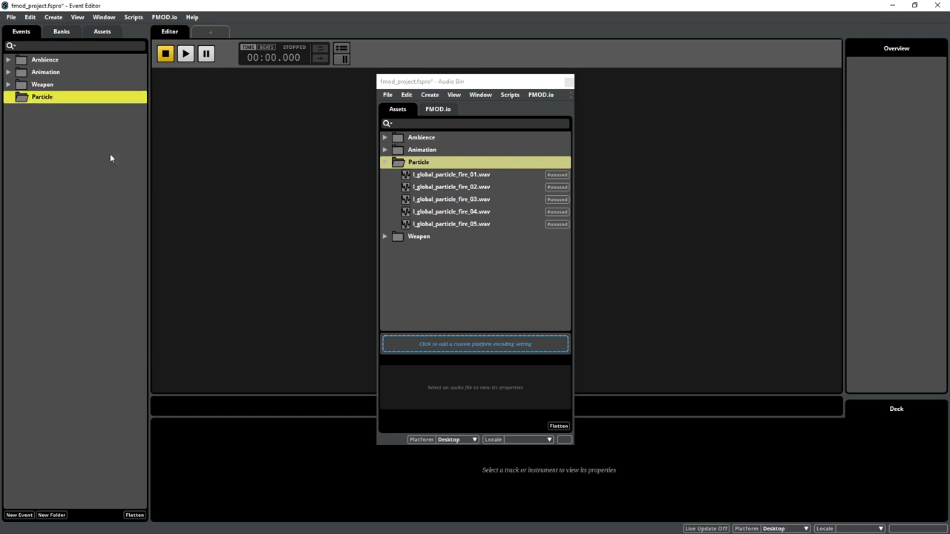
# Step: Drop the five fire files onto Particle as a 3D event with one multi instrument
pyautogui.click(420, 177)
pyautogui.keyDown('shift'); pyautogui.click(437, 222); pyautogui.keyUp('shift')
pyautogui.moveTo(457, 196); pyautogui.dragTo(89, 97)
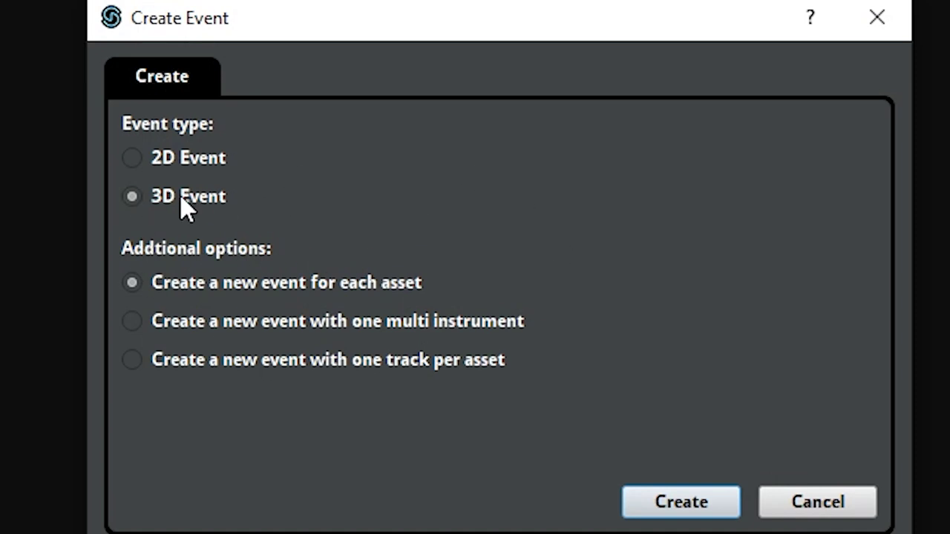
pyautogui.click(258, 318)
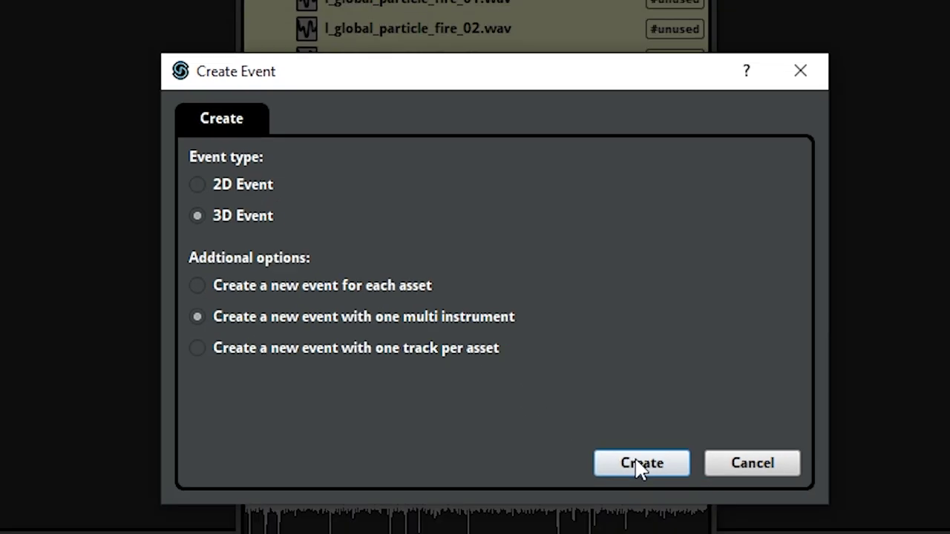
pyautogui.click(675, 504)
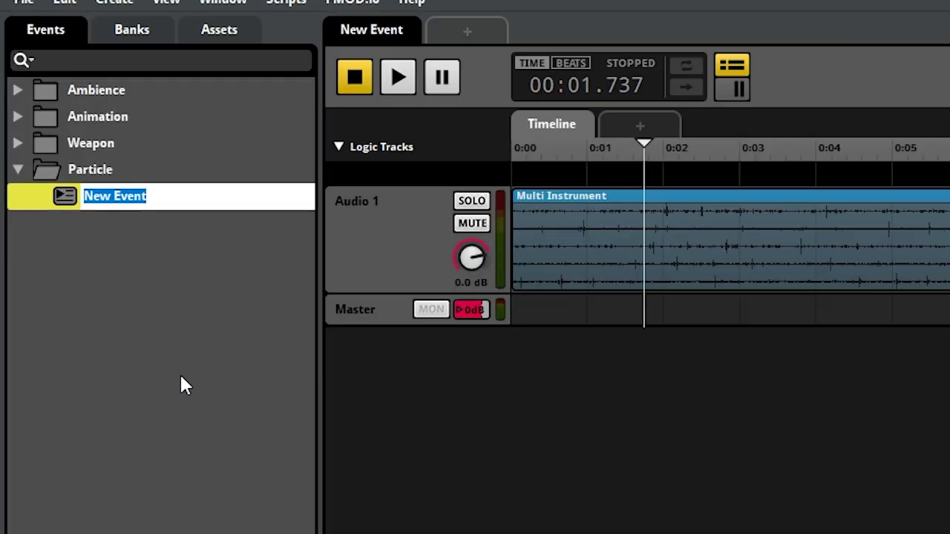
# Step: Type Play_L_global_particle_fire as the event name, fixing the typo after Play_
pyautogui.write('Play_')
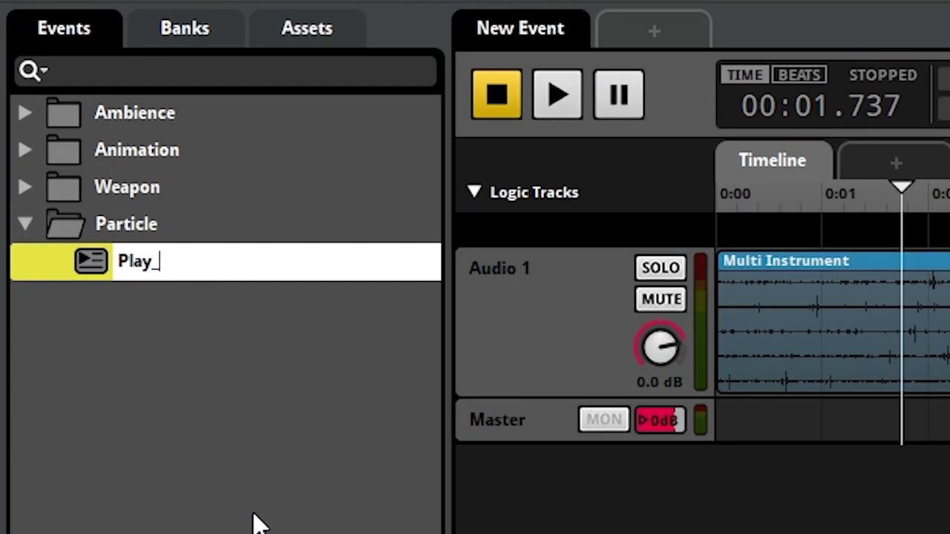
pyautogui.write('I_g')
pyautogui.press('BackSpace')
pyautogui.write('glo')
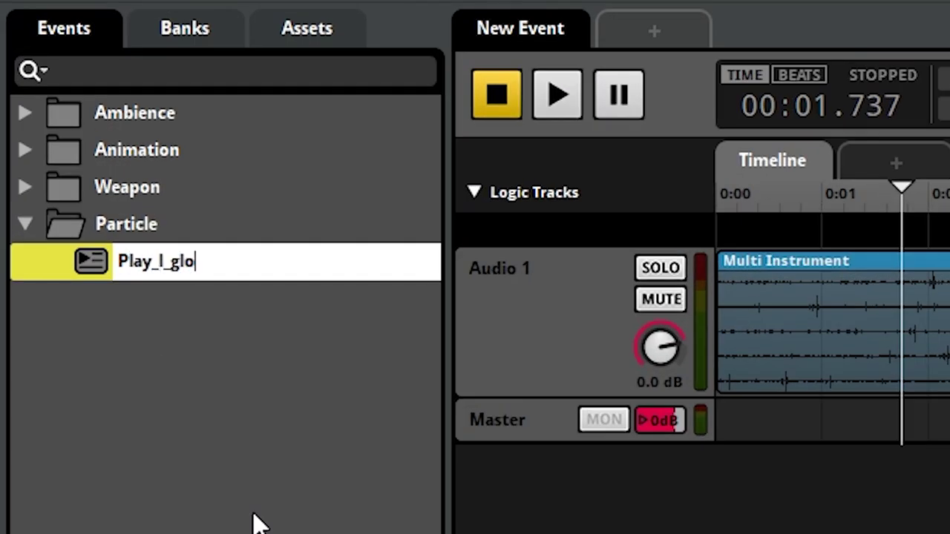
pyautogui.write('bal_particle_fire')
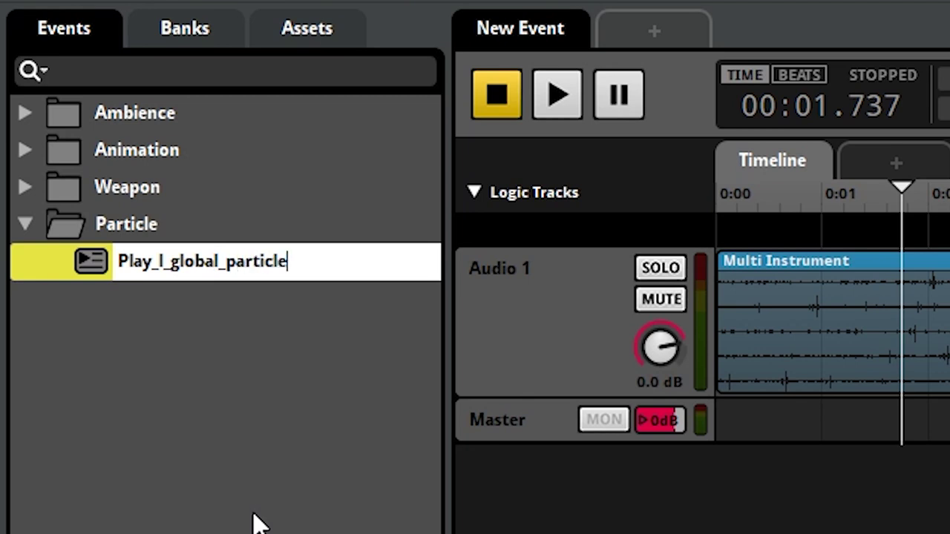
pyautogui.press('Left')
pyautogui.press('Left')
pyautogui.press('Left')
pyautogui.press('Left')
pyautogui.press('Left')
pyautogui.press('Left')
pyautogui.press('Left')
pyautogui.press('Left')
pyautogui.press('Left')
pyautogui.press('Left')
pyautogui.press('Left')
pyautogui.press('Left')
pyautogui.press('Left')
pyautogui.press('Left')
pyautogui.press('Left')
pyautogui.press('Left')
pyautogui.press('Left')
pyautogui.press('Left')
pyautogui.press('Left')
pyautogui.press('Left')
pyautogui.press('BackSpace')
pyautogui.write('L')
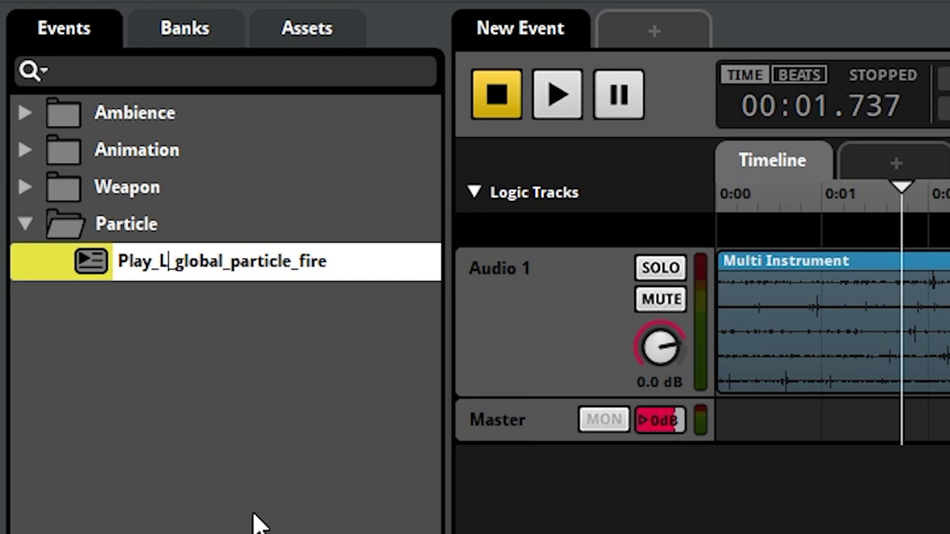
pyautogui.press('End')
pyautogui.press('Return')
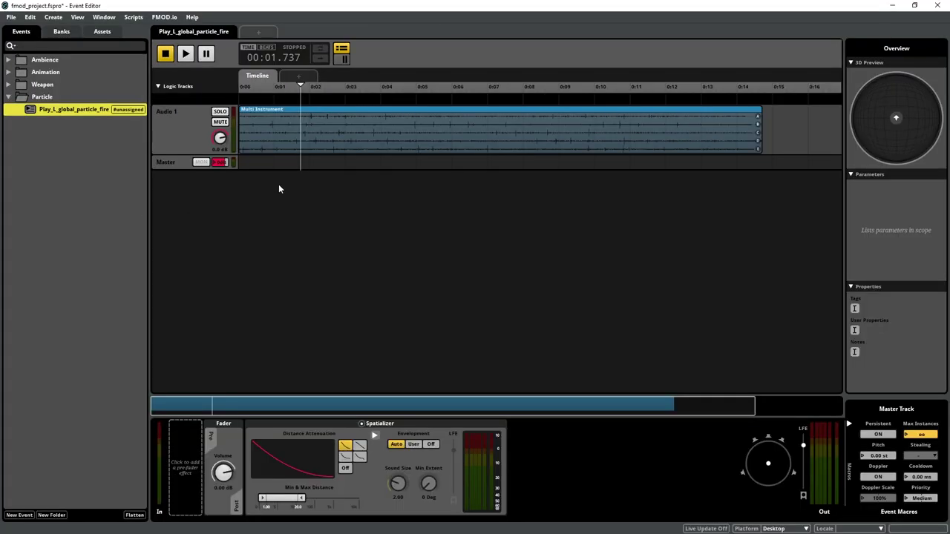
# Step: Turn on Loop Playlist and Async for the fire multi instrument
pyautogui.click(280, 145)
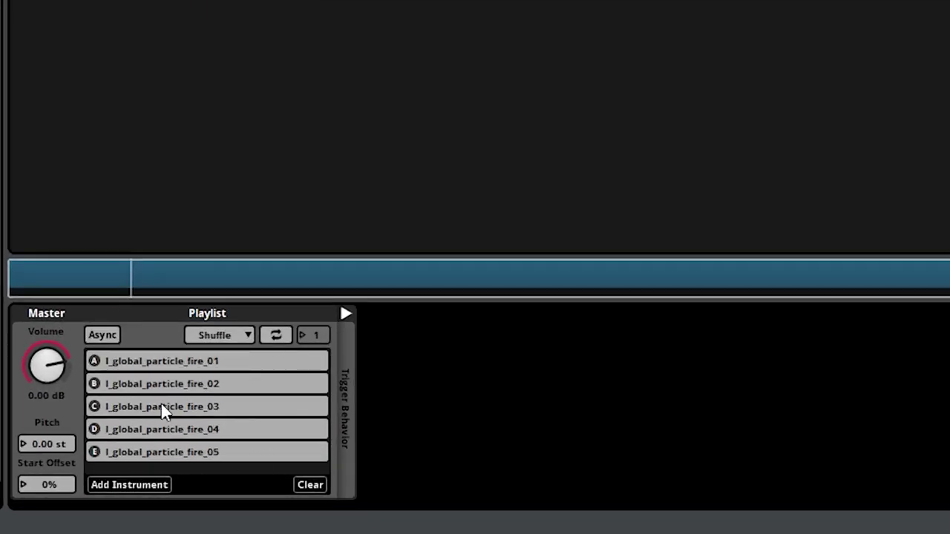
pyautogui.click(225, 389)
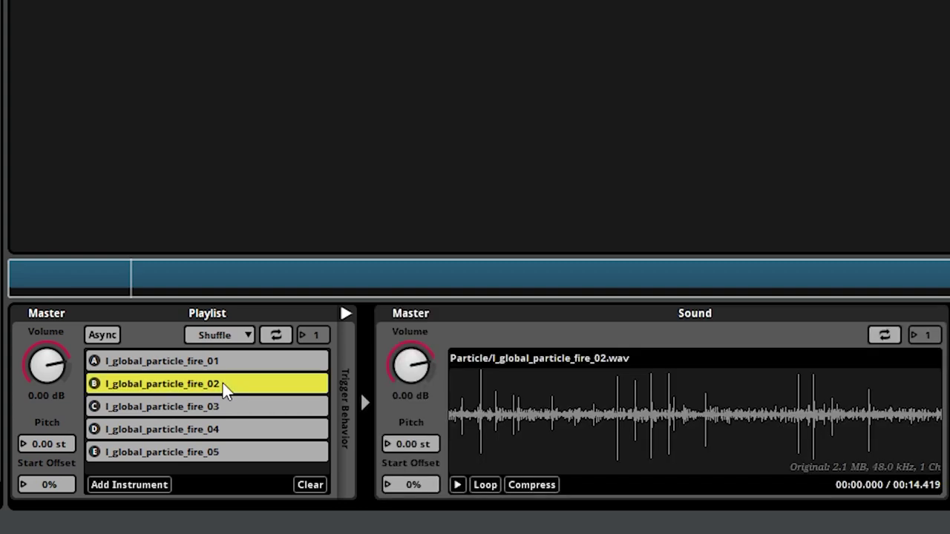
pyautogui.click(278, 340)
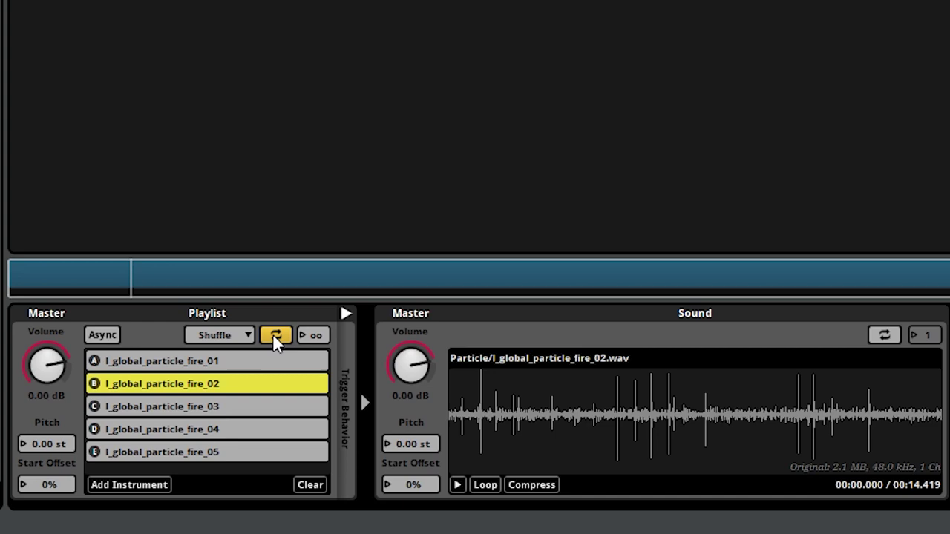
pyautogui.click(106, 342)
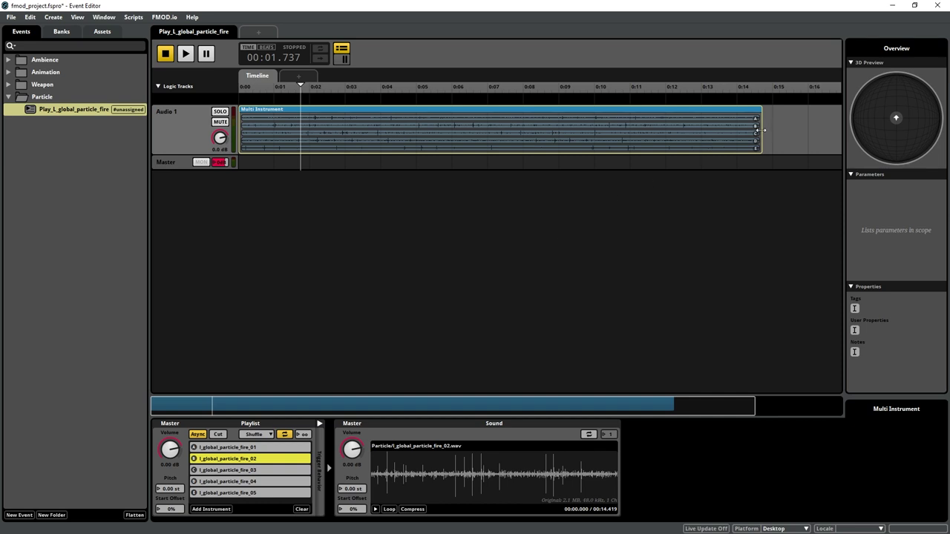
# Step: Shorten the multi instrument to about five seconds and show the Banks list
pyautogui.moveTo(759, 126); pyautogui.dragTo(421, 149)
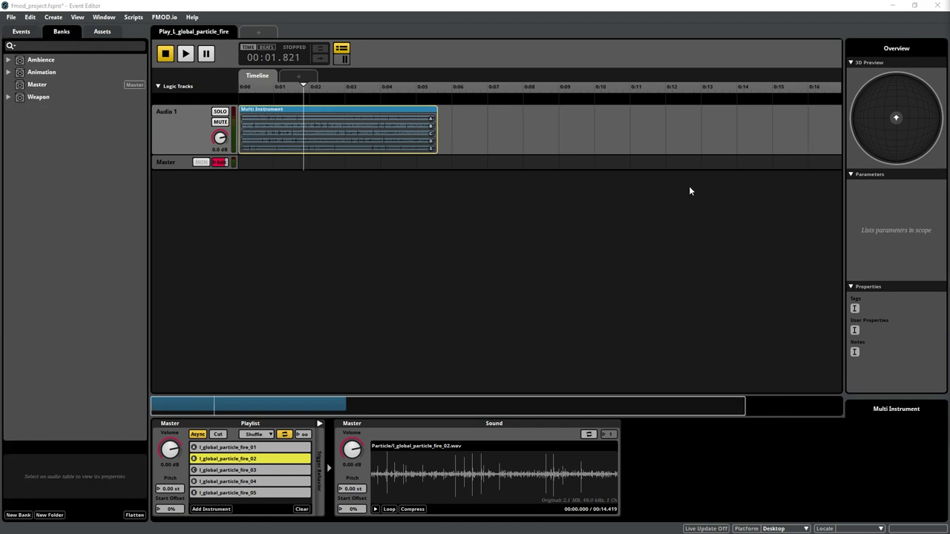
pyautogui.click(317, 147)
pyautogui.click(317, 145)
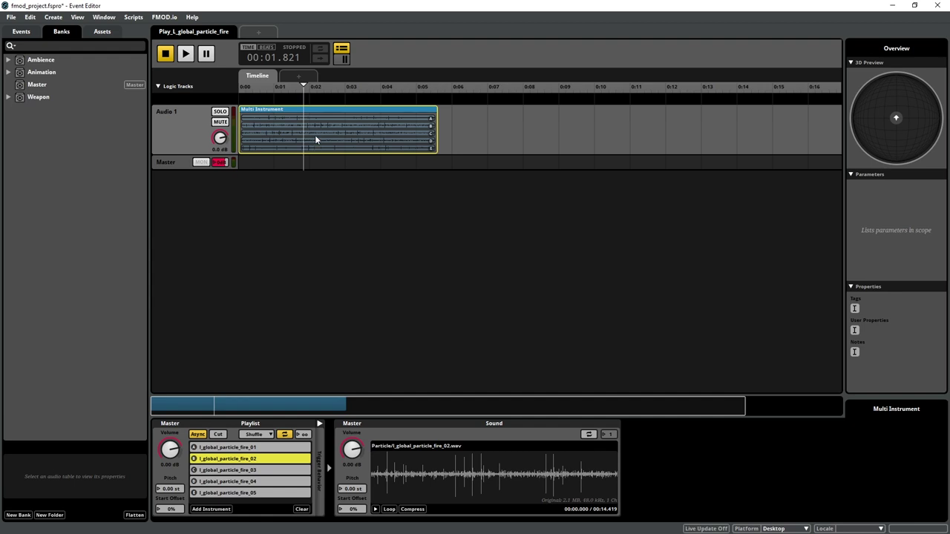
# Step: Add a New Loop Region over the multi instrument and preview the event twice
pyautogui.rightClick(316, 136)
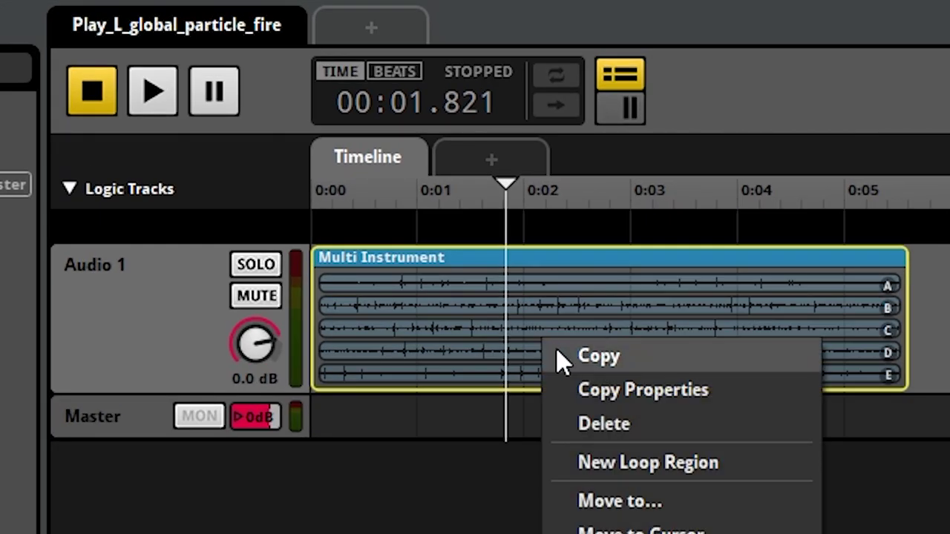
pyautogui.click(633, 463)
pyautogui.press('space')
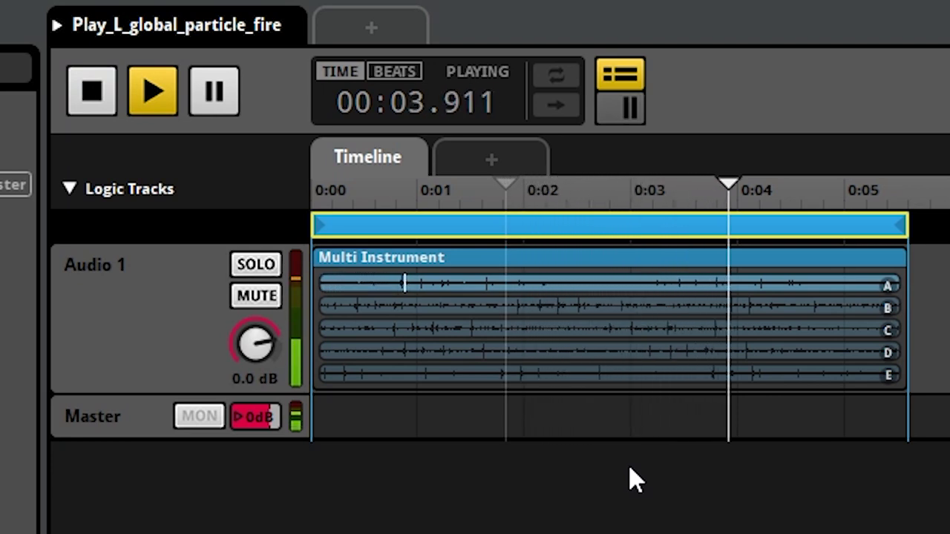
pyautogui.press('space')
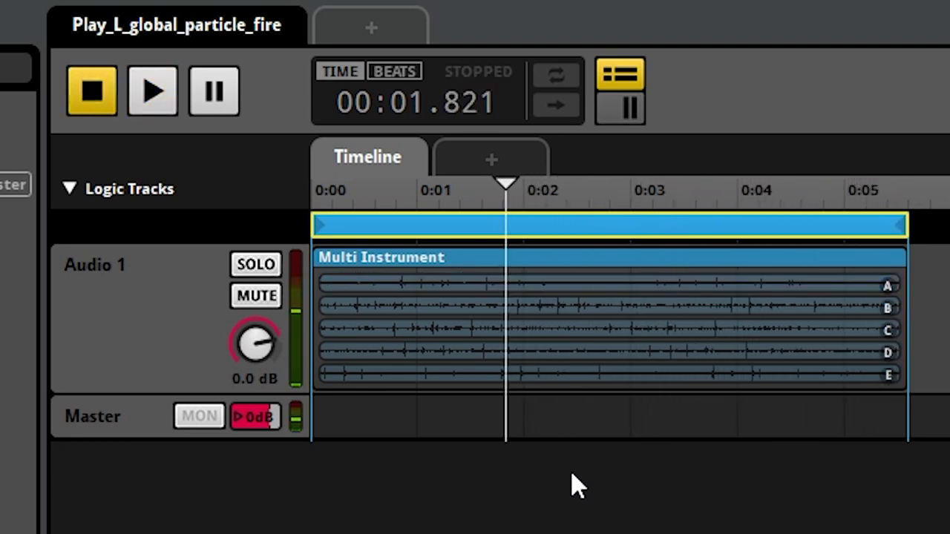
pyautogui.press('space')
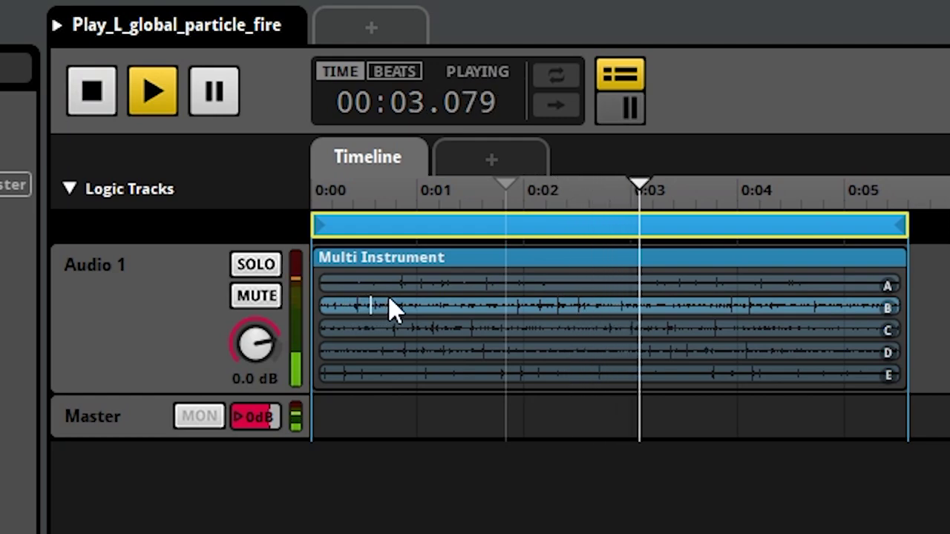
pyautogui.press('space')
pyautogui.press('space')
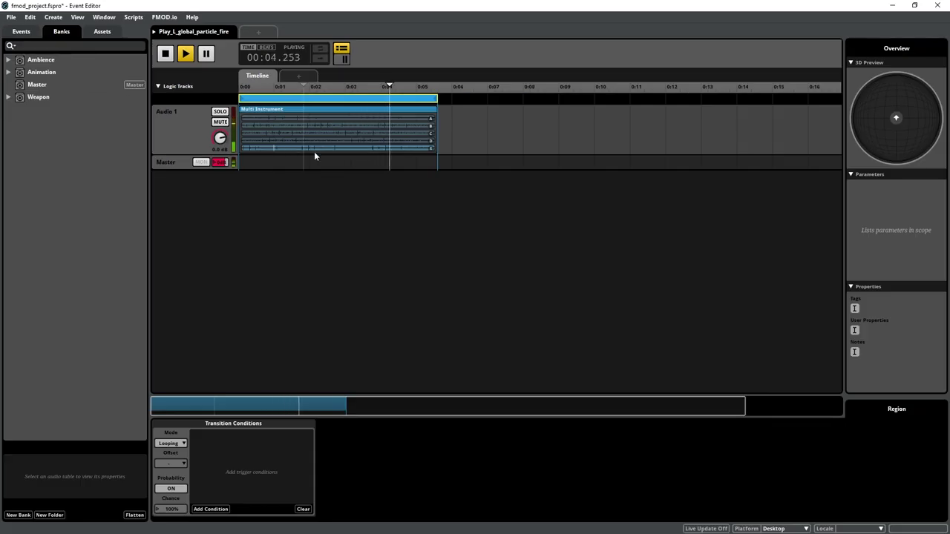
# Step: Stop the preview and create a new bank named Particle
pyautogui.press('space')
pyautogui.rightClick(51, 116)
pyautogui.click(78, 127)
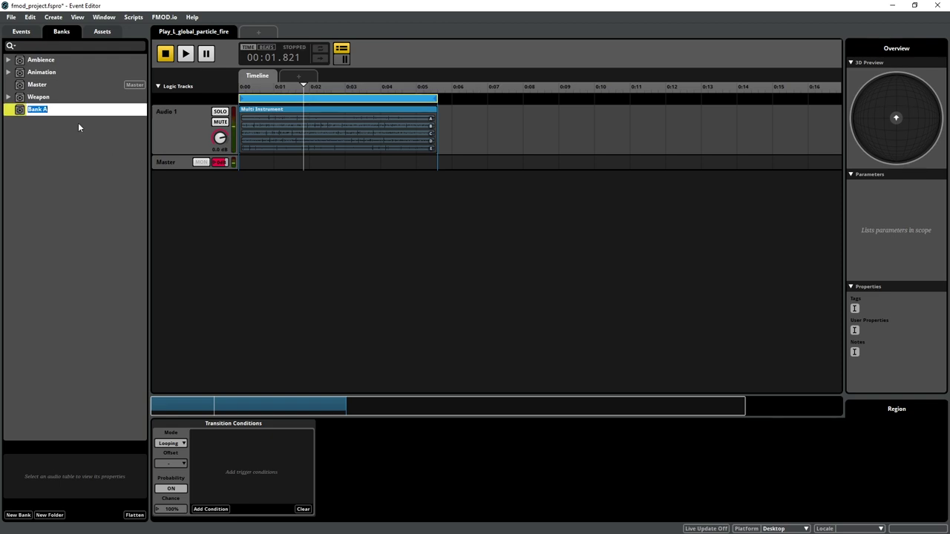
pyautogui.write('Particle')
pyautogui.press('Return')
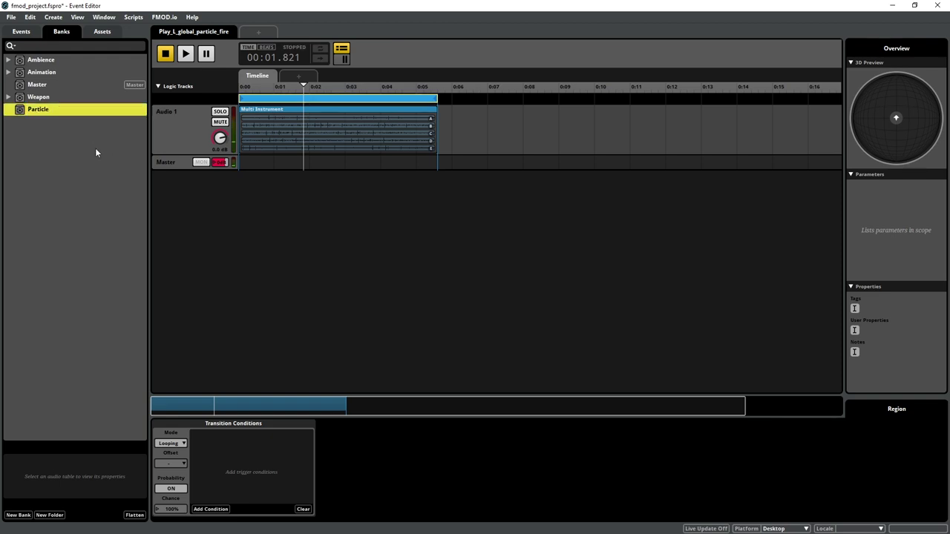
# Step: Assign Play_L_global_particle_fire to the Particle bank, then build and save
pyautogui.click(16, 34)
pyautogui.rightClick(74, 110)
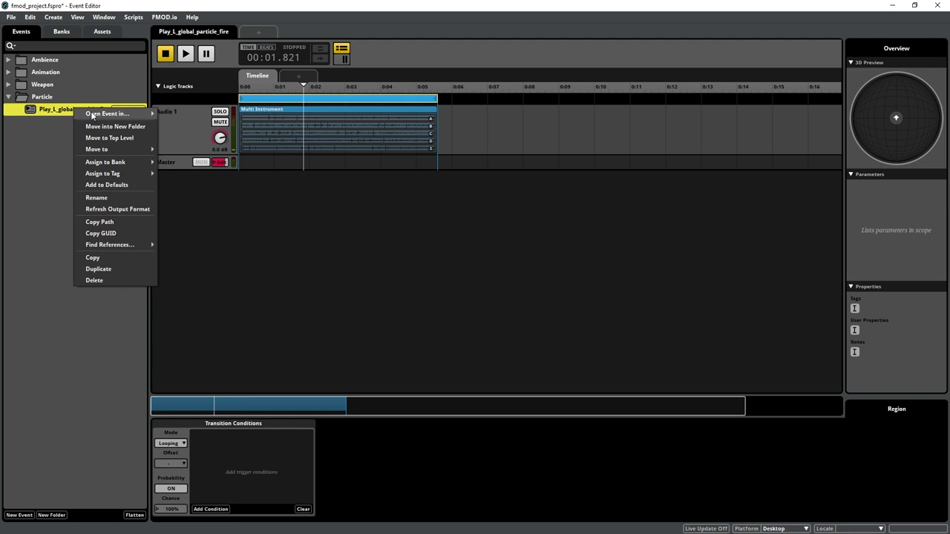
pyautogui.moveTo(127, 162)
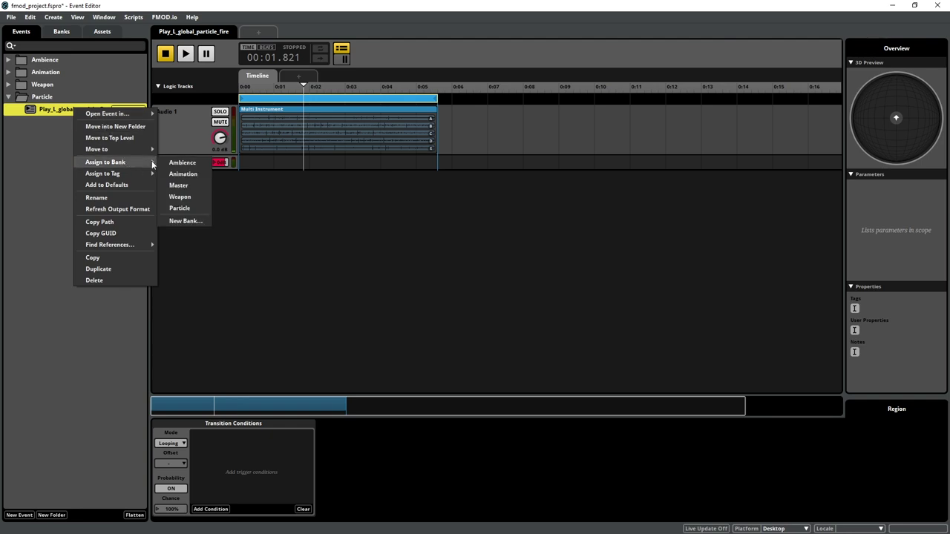
pyautogui.click(192, 209)
pyautogui.hotkey('ctrl', 'b')
pyautogui.hotkey('ctrl', 's')
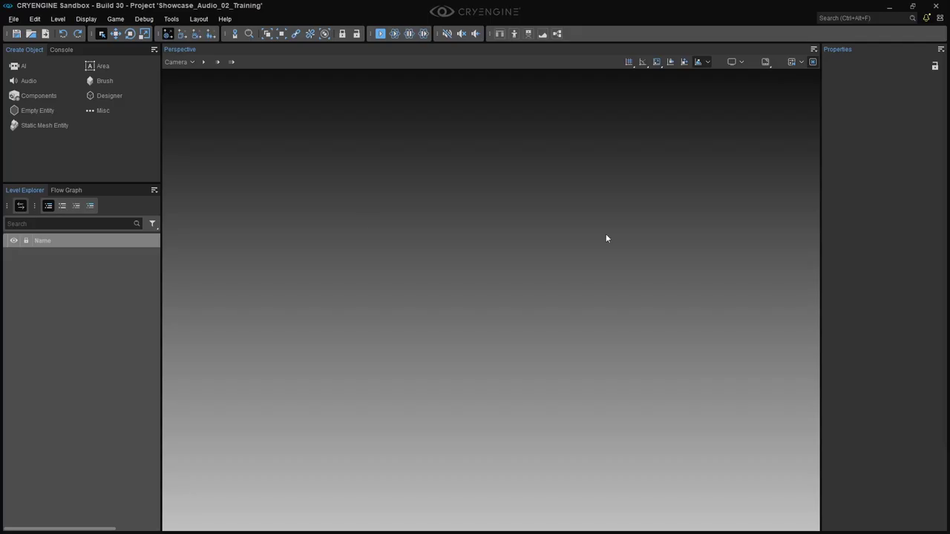
# Step: Load the Showcase_Audio level via File > Open > Level and launch Tools > Audio Controls Editor
pyautogui.click(13, 18)
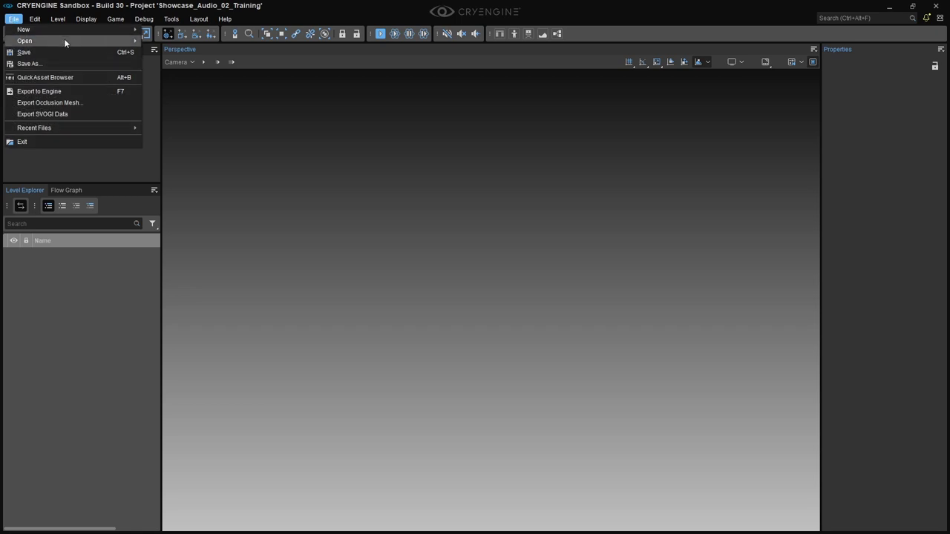
pyautogui.moveTo(64, 41)
pyautogui.click(161, 52)
pyautogui.click(339, 134)
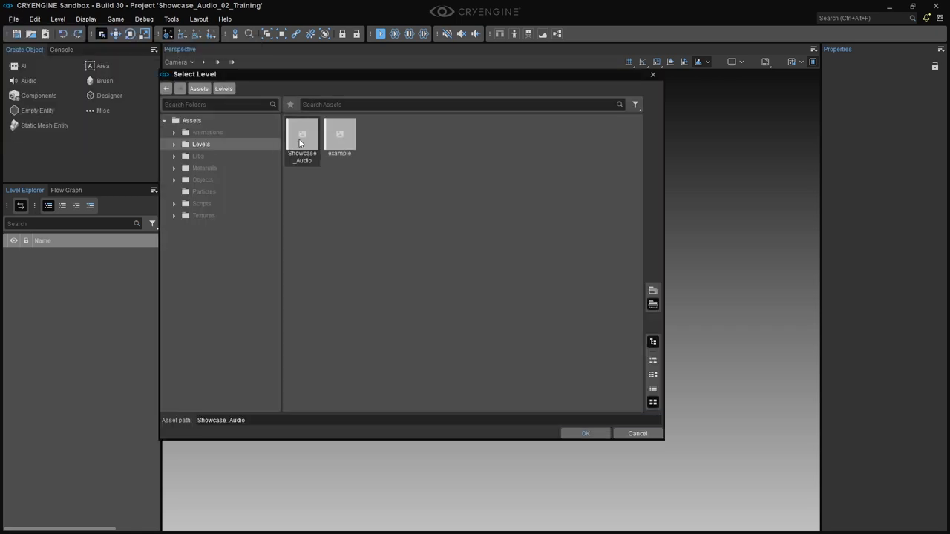
pyautogui.doubleClick(339, 134)
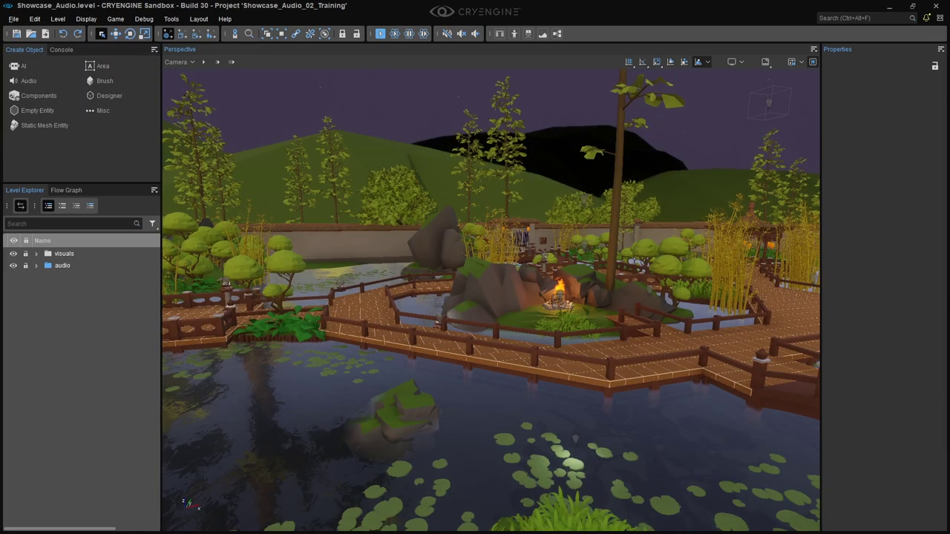
pyautogui.click(172, 19)
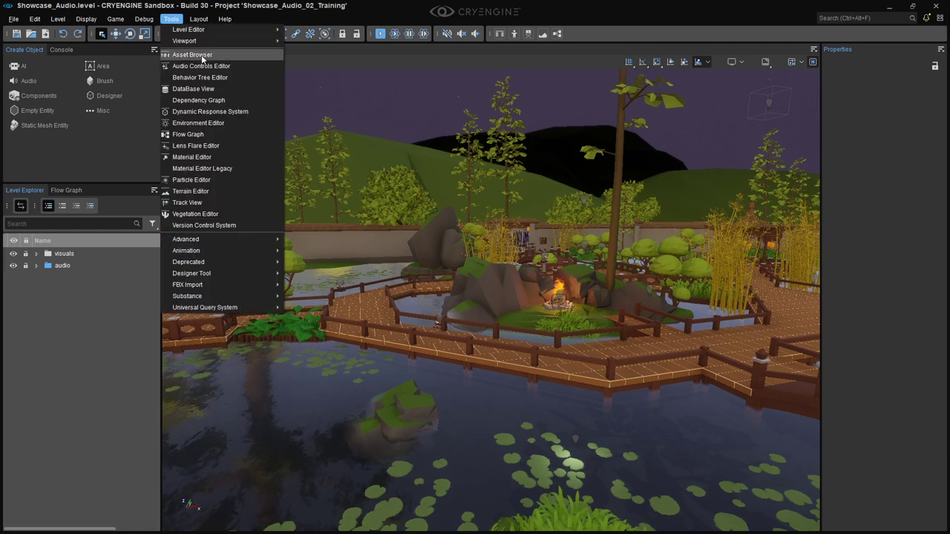
pyautogui.click(207, 65)
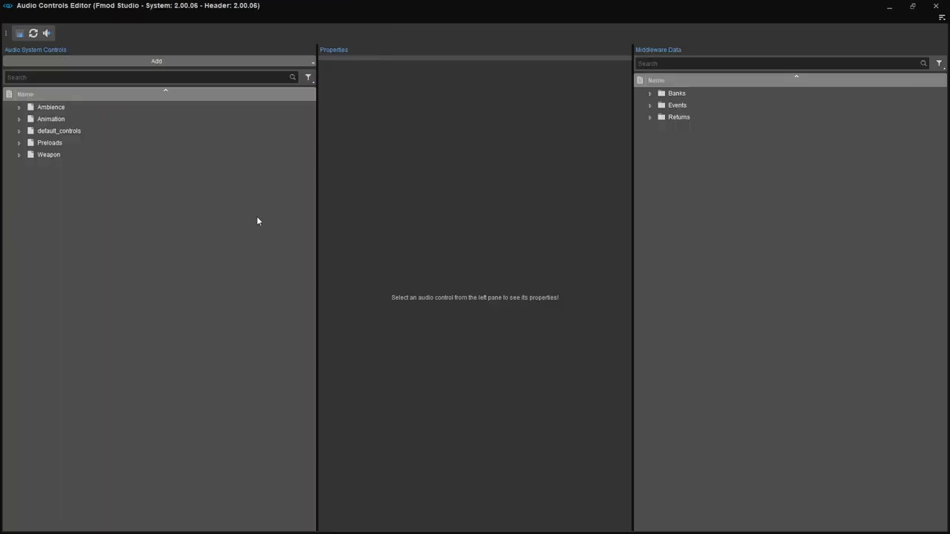
# Step: Create a library named Particle and add the Play_L_global_particle_fire event to it
pyautogui.rightClick(96, 294)
pyautogui.moveTo(126, 298)
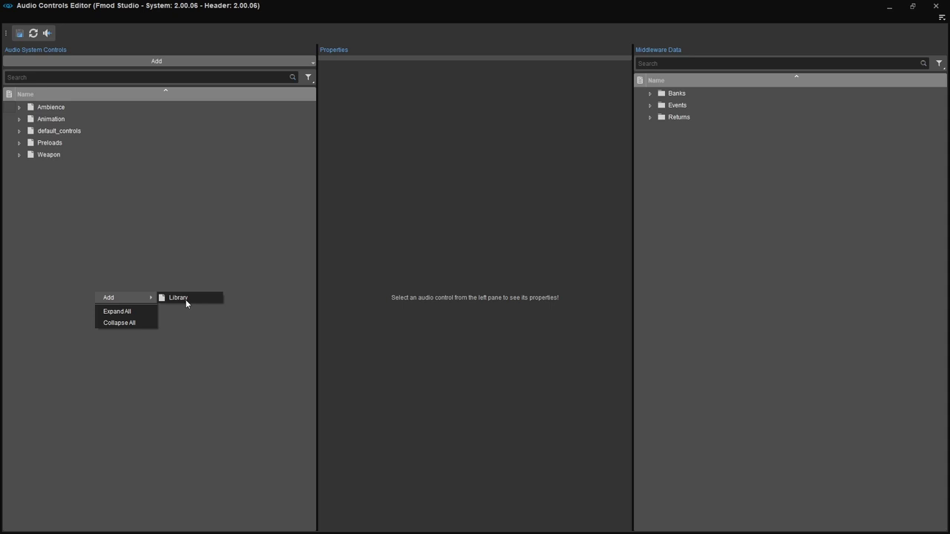
pyautogui.click(179, 297)
pyautogui.write('Particle')
pyautogui.press('Return')
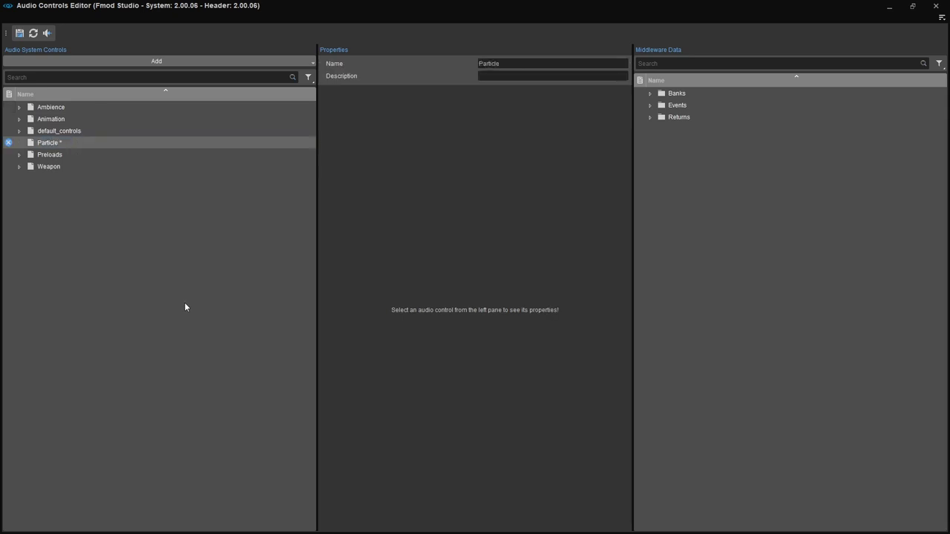
pyautogui.click(650, 105)
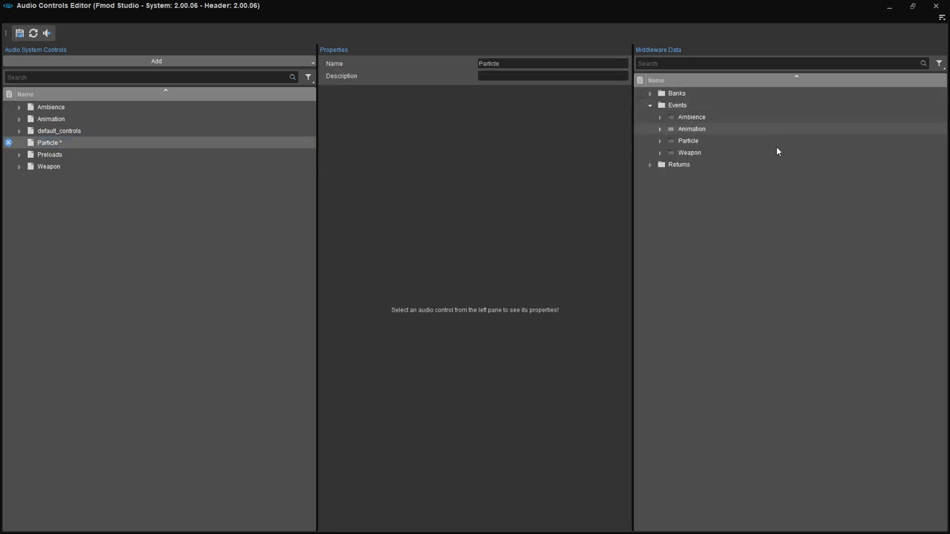
pyautogui.doubleClick(688, 141)
pyautogui.moveTo(723, 152); pyautogui.dragTo(105, 143)
# Step: Add Particle.bank to Preloads, then save the audio controls and refresh the audio system
pyautogui.doubleClick(695, 95)
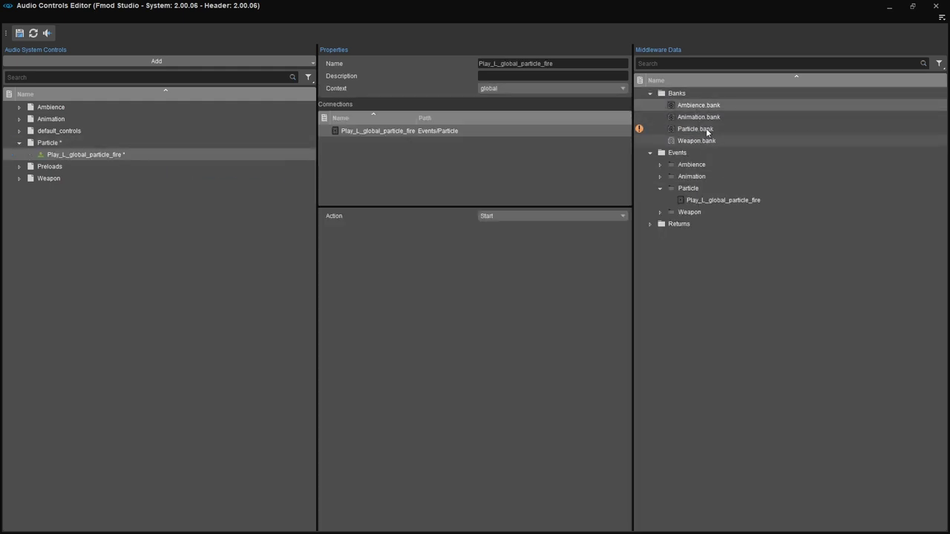
pyautogui.moveTo(718, 130); pyautogui.dragTo(70, 166)
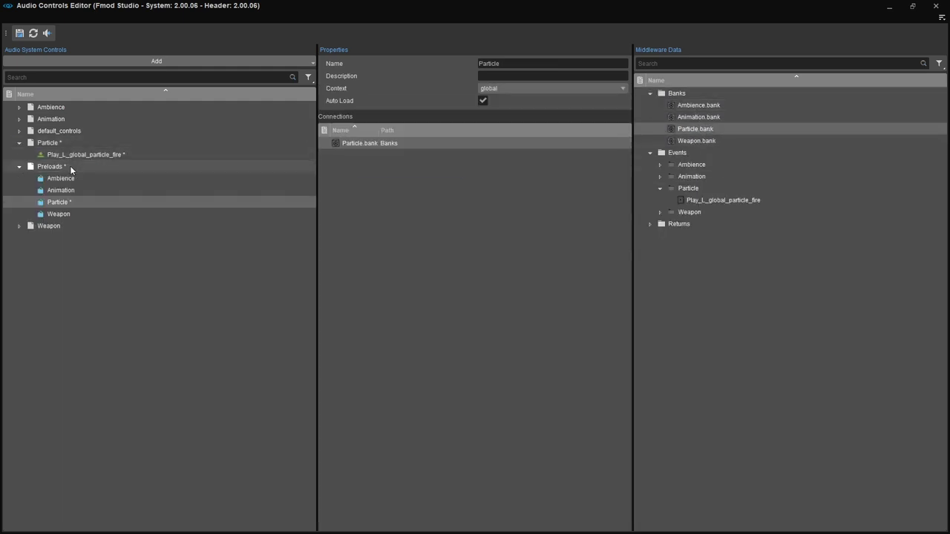
pyautogui.click(19, 34)
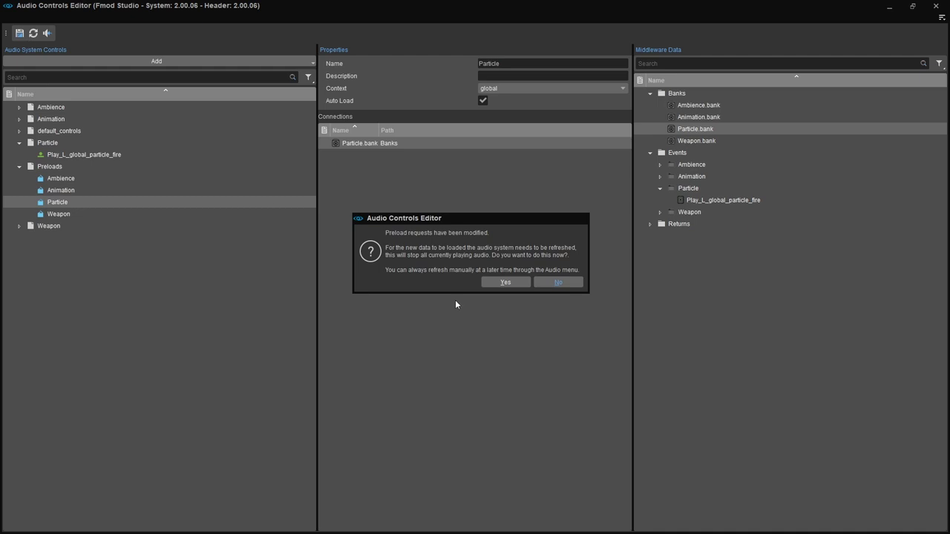
pyautogui.click(504, 283)
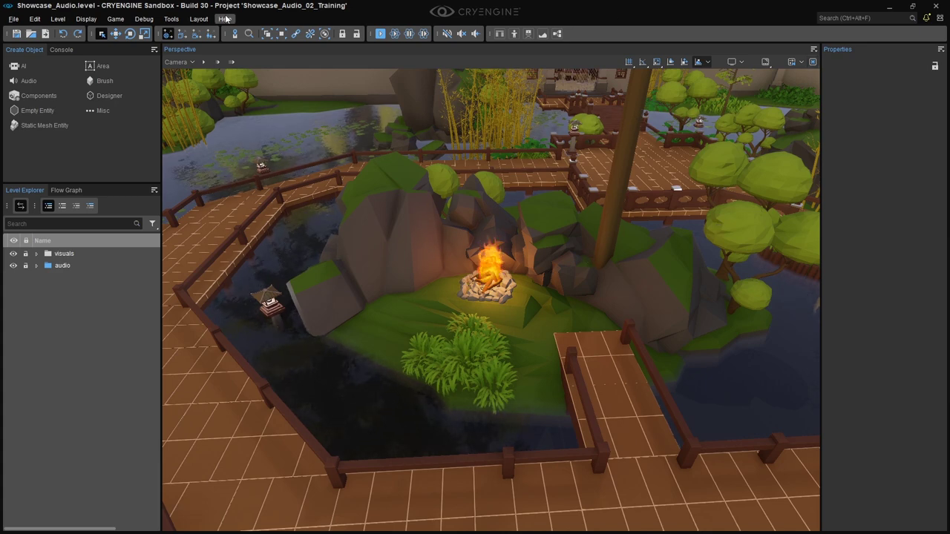
# Step: Open the Particle Editor and load the fire effect from the Particles folder
pyautogui.click(171, 18)
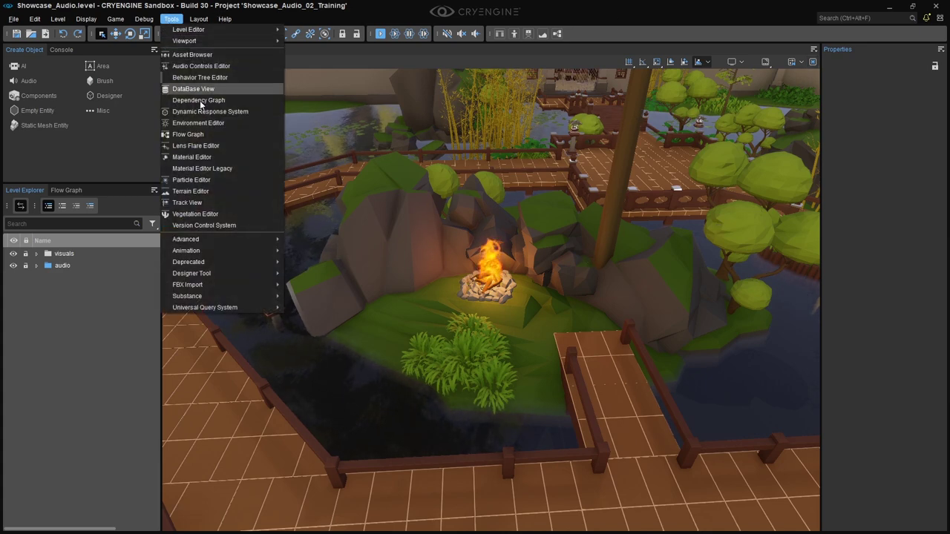
pyautogui.click(199, 180)
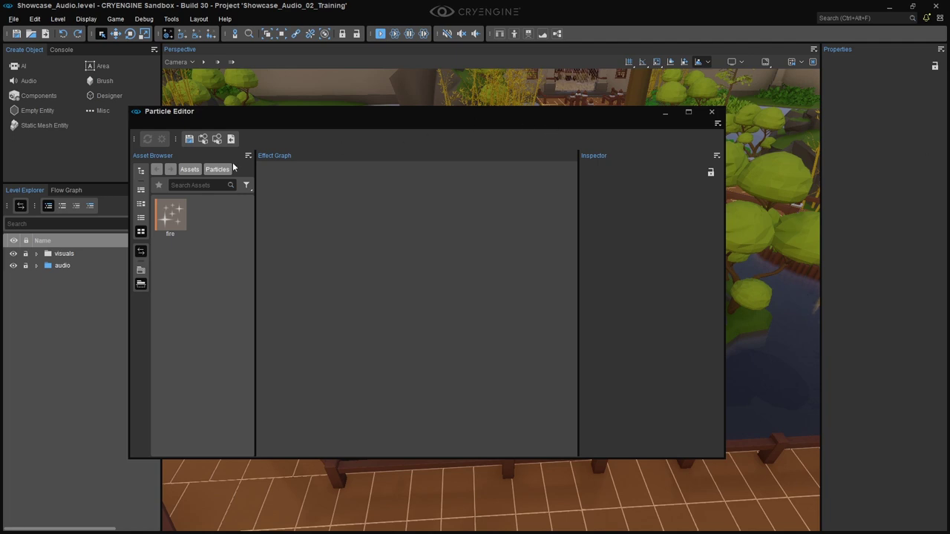
pyautogui.doubleClick(171, 219)
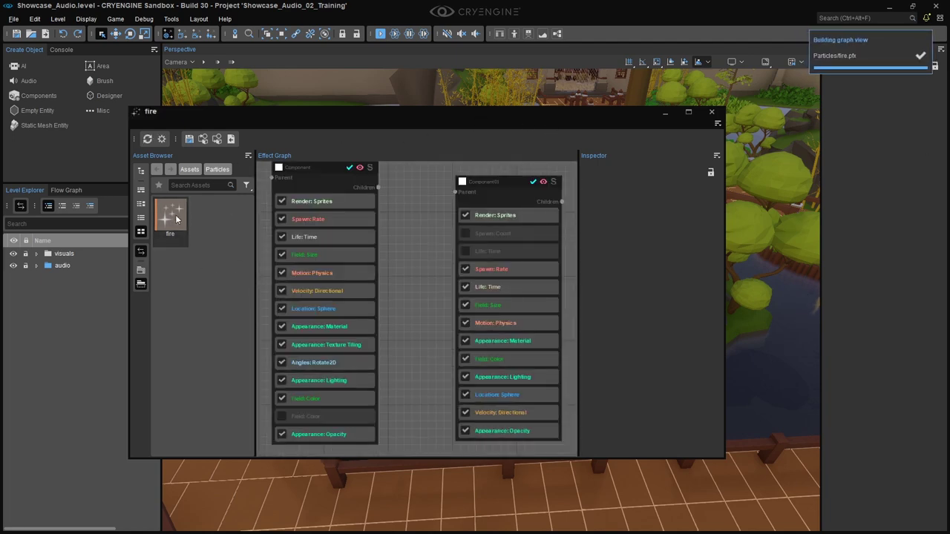
pyautogui.click(718, 123)
pyautogui.moveTo(725, 135)
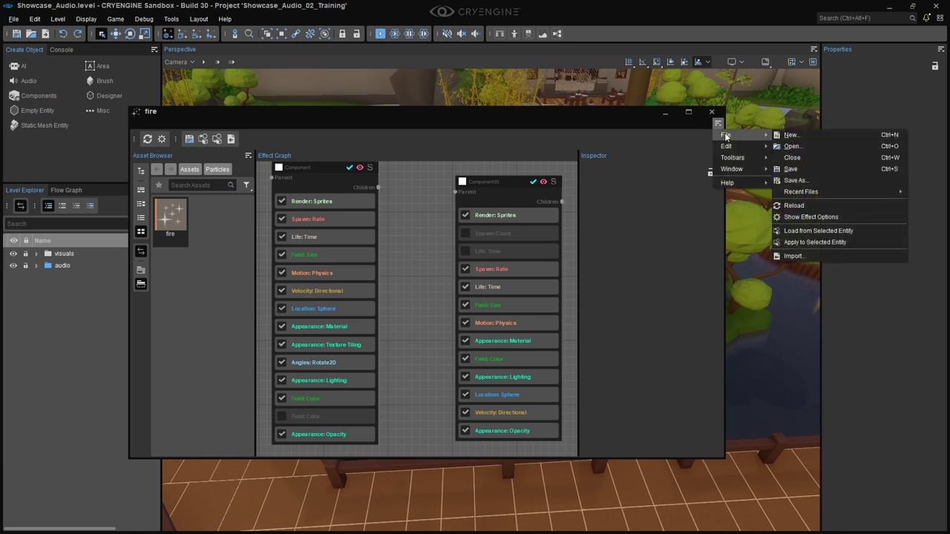
pyautogui.click(790, 146)
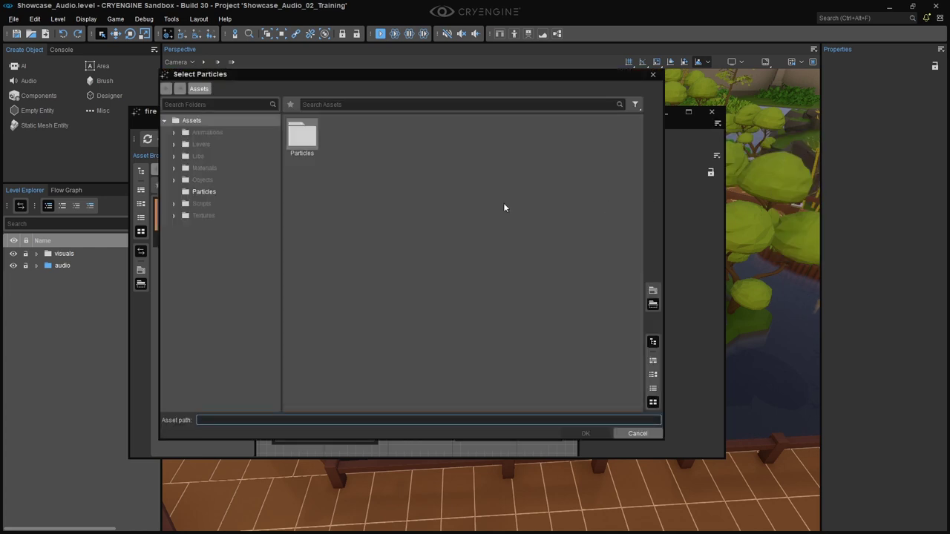
pyautogui.click(308, 136)
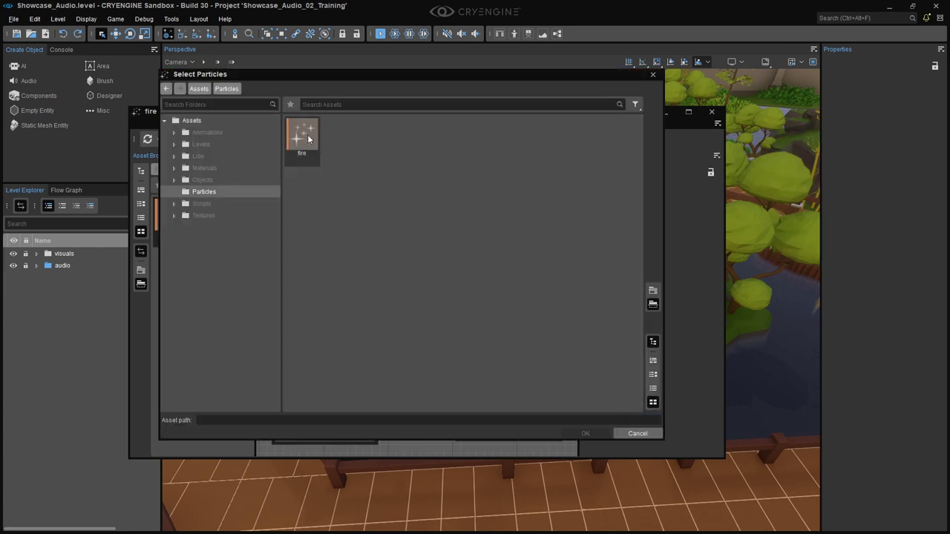
pyautogui.doubleClick(315, 142)
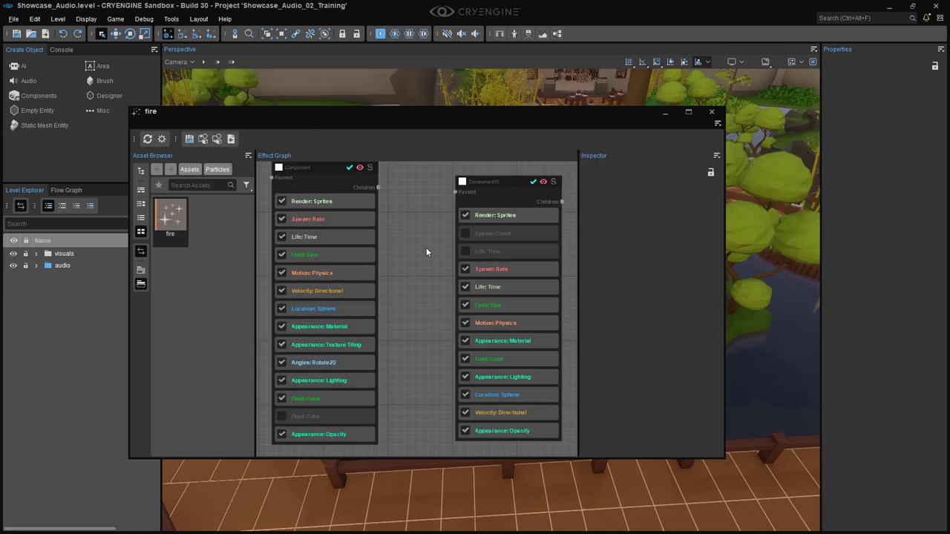
# Step: Pan and zoom the Effect Graph to frame the fire effect's components
pyautogui.moveTo(423, 247); pyautogui.dragTo(375, 241)
pyautogui.moveTo(520, 246); pyautogui.dragTo(445, 259)
pyautogui.scroll(1, 445, 259)
pyautogui.moveTo(355, 242); pyautogui.dragTo(389, 275)
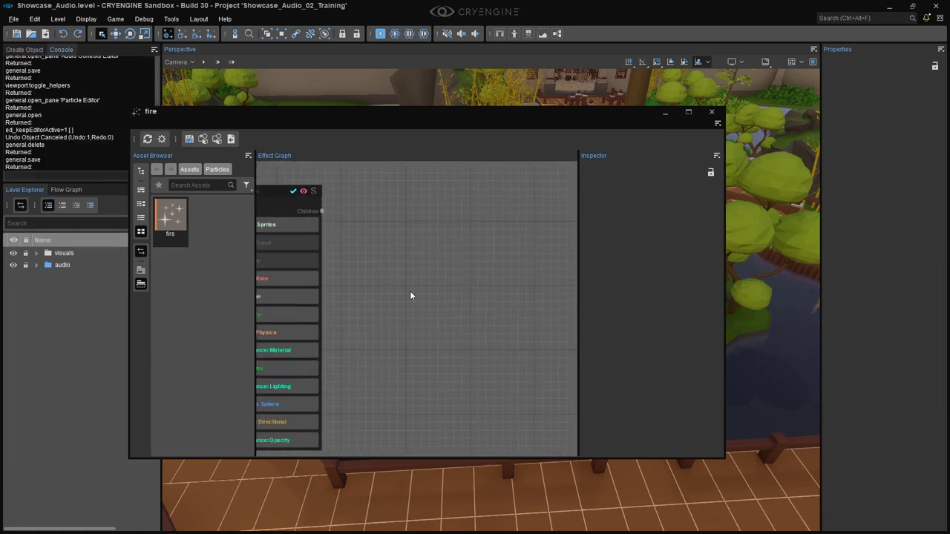
pyautogui.scroll(-3, 410, 293)
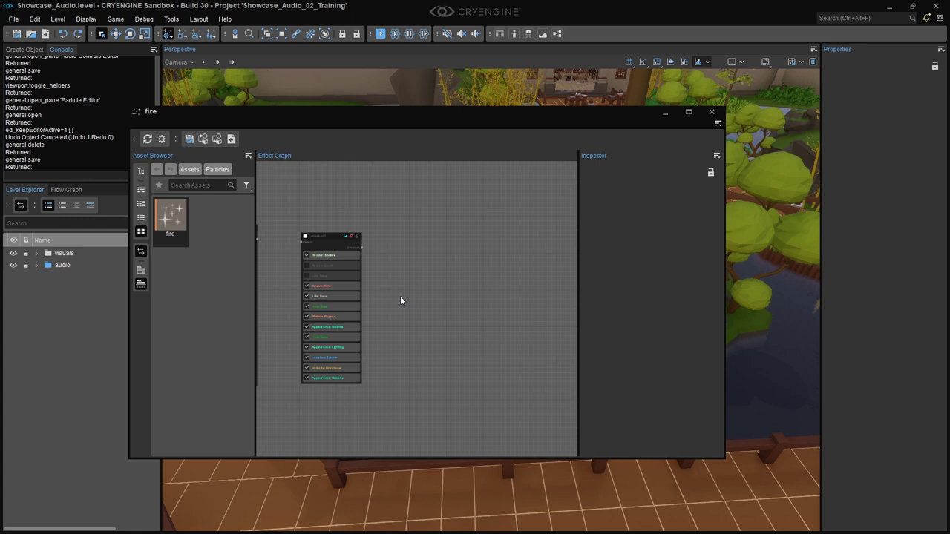
pyautogui.scroll(1, 401, 297)
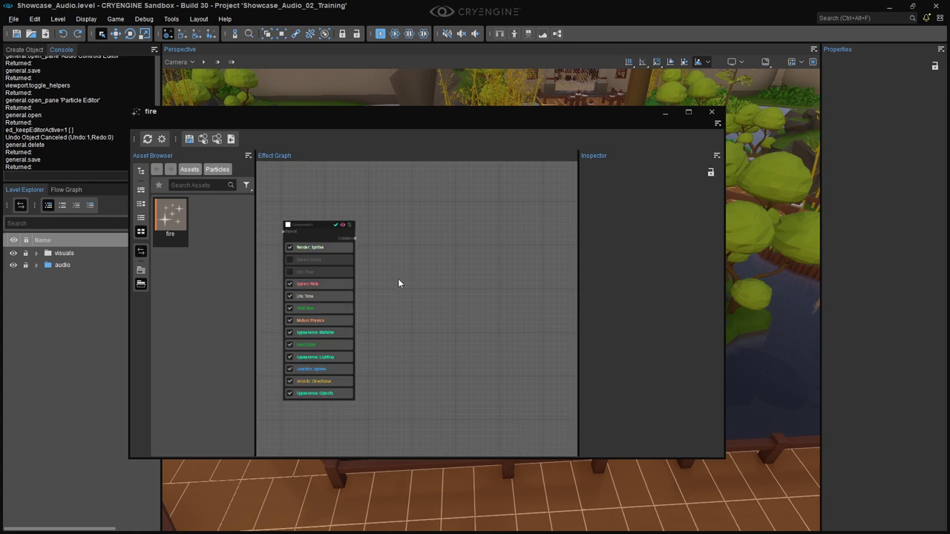
# Step: Add a default audio component to the fire effect and select its Audio: Trigger feature
pyautogui.rightClick(401, 273)
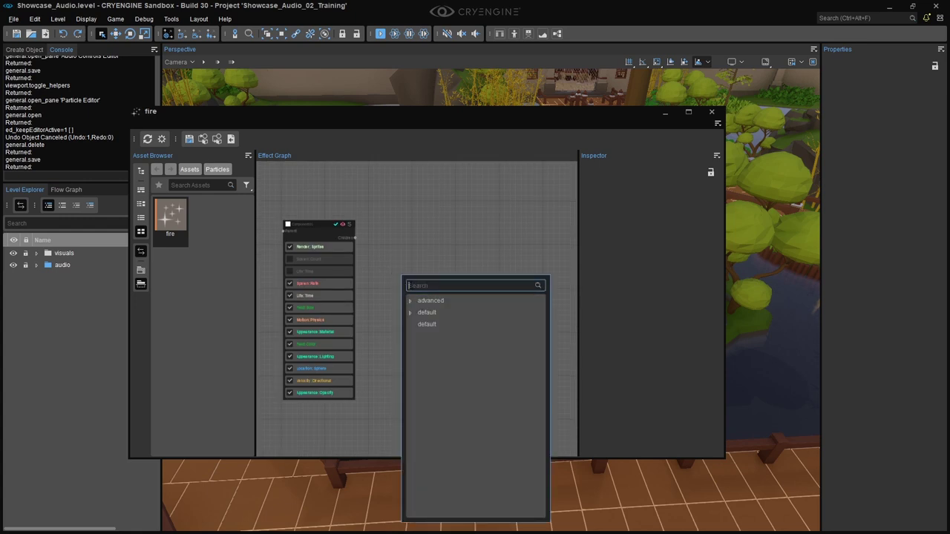
pyautogui.click(410, 312)
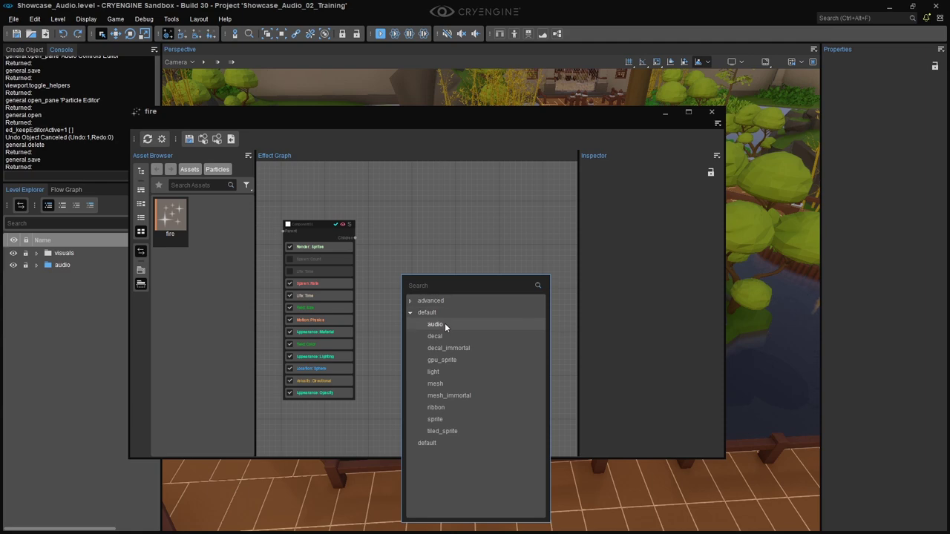
pyautogui.click(444, 325)
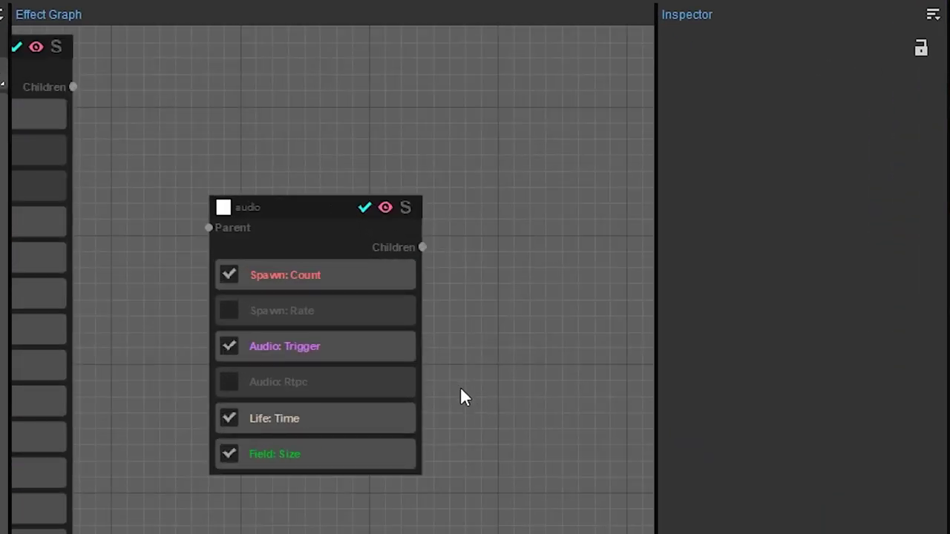
pyautogui.click(352, 351)
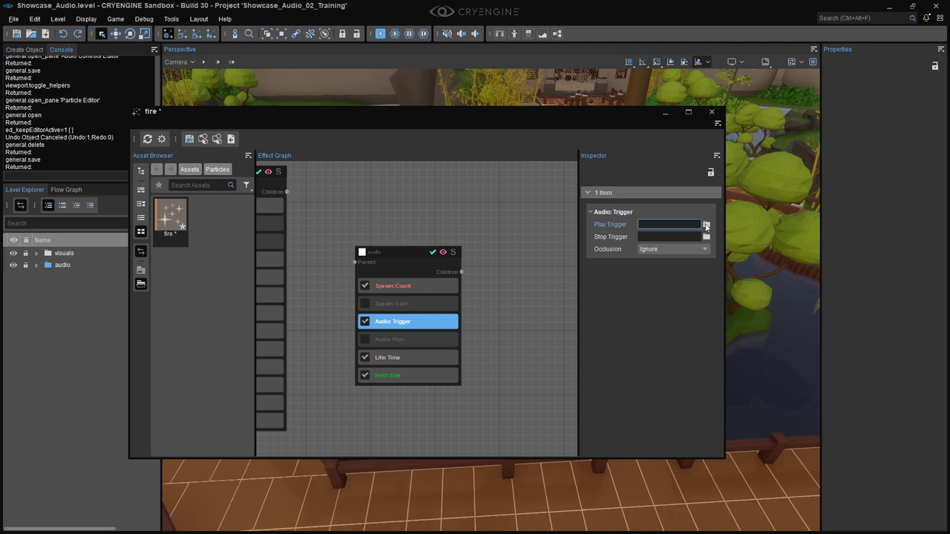
# Step: Set Play Trigger to Play_L_global_particle_fire from the Particle folder
pyautogui.click(911, 151)
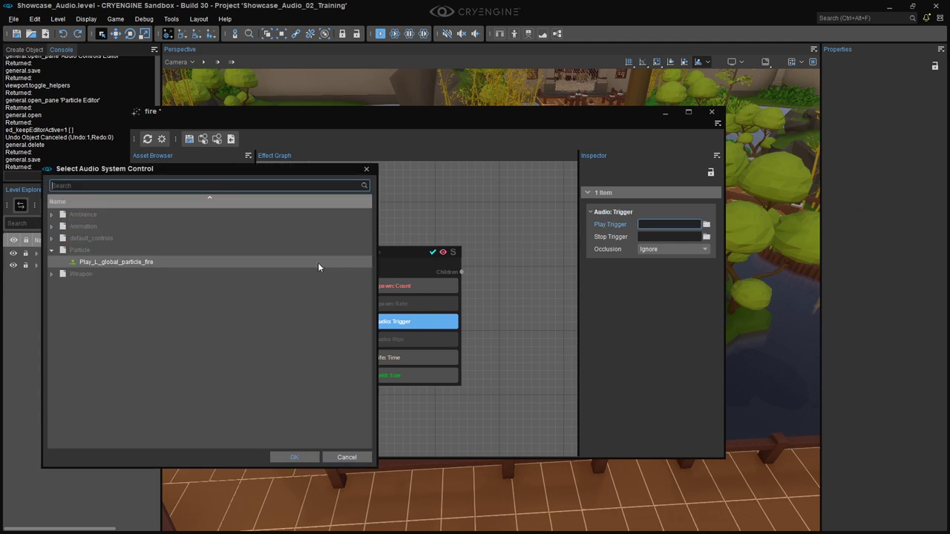
pyautogui.click(78, 250)
pyautogui.click(141, 263)
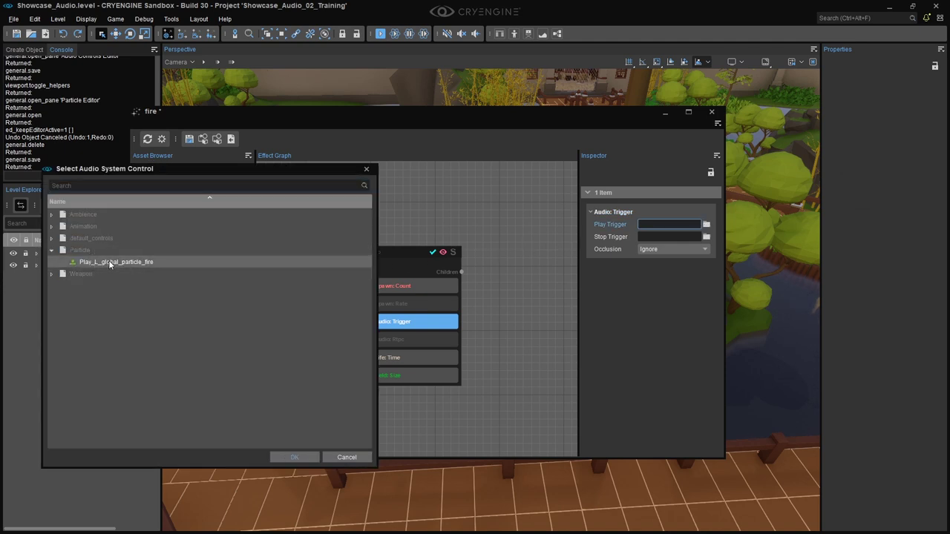
pyautogui.click(303, 458)
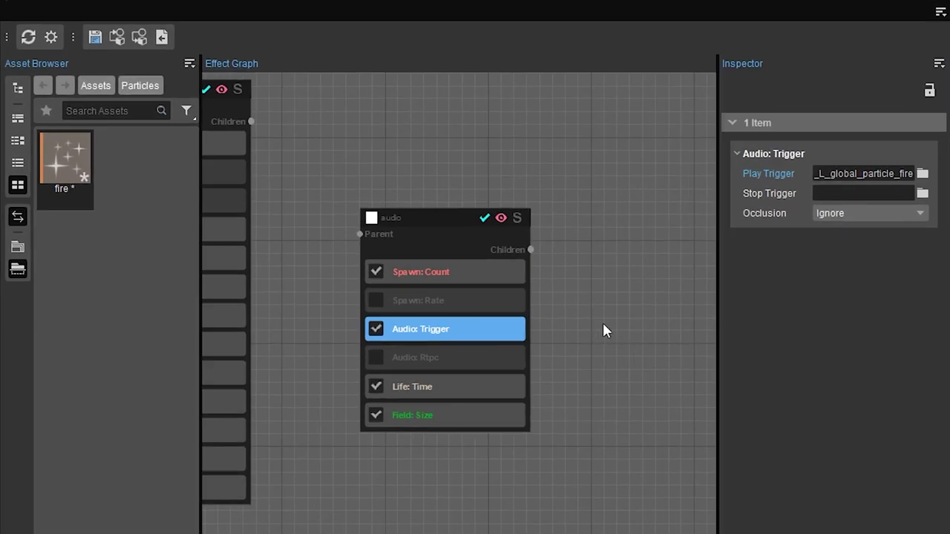
# Step: Enable Follow Particle and Stop on Death in the Audio: Trigger settings
pyautogui.click(603, 331)
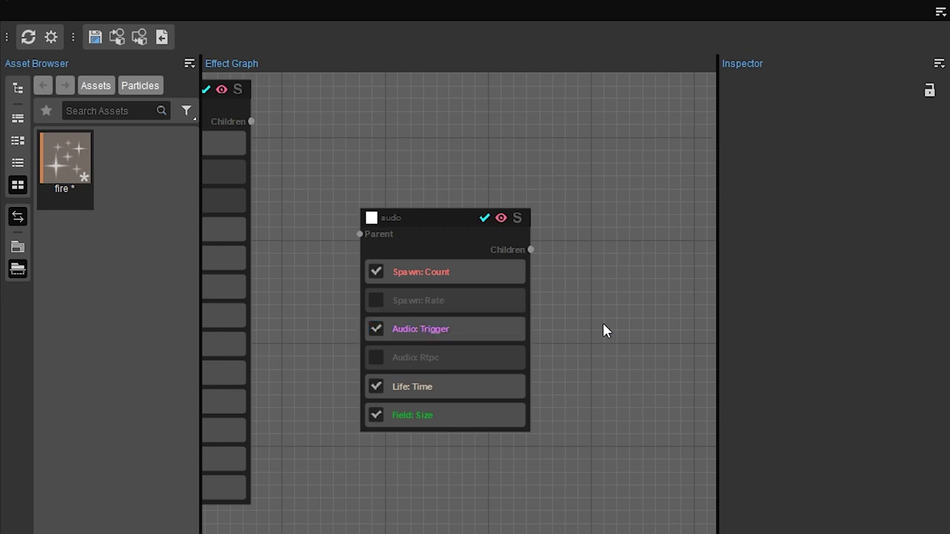
pyautogui.click(484, 331)
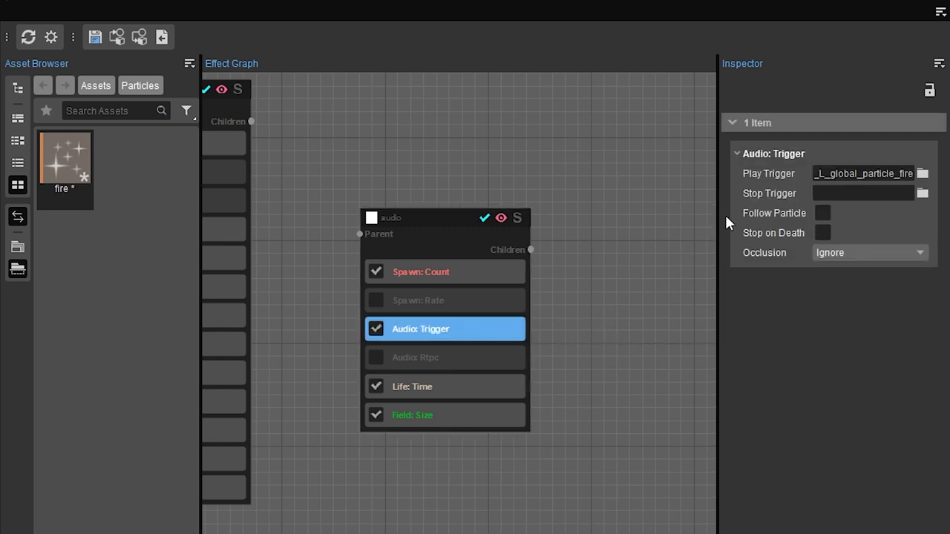
pyautogui.click(820, 214)
pyautogui.click(821, 233)
# Step: Set the audio component's Life Time to Infinity and save the fire effect
pyautogui.click(448, 386)
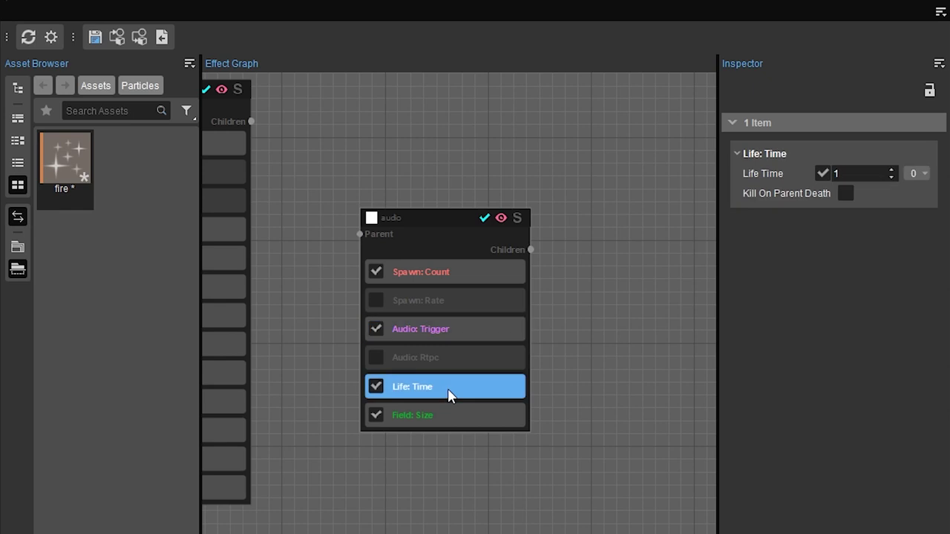
pyautogui.click(822, 173)
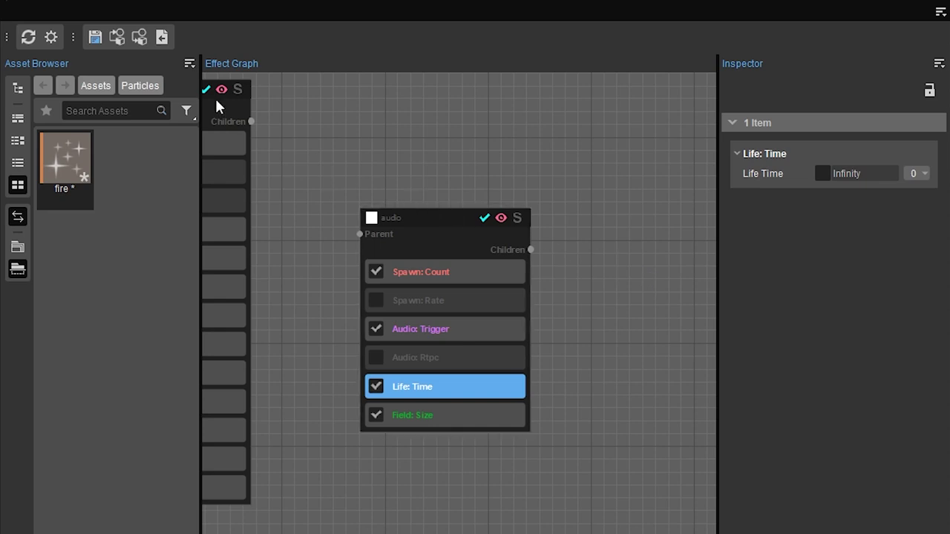
pyautogui.click(95, 41)
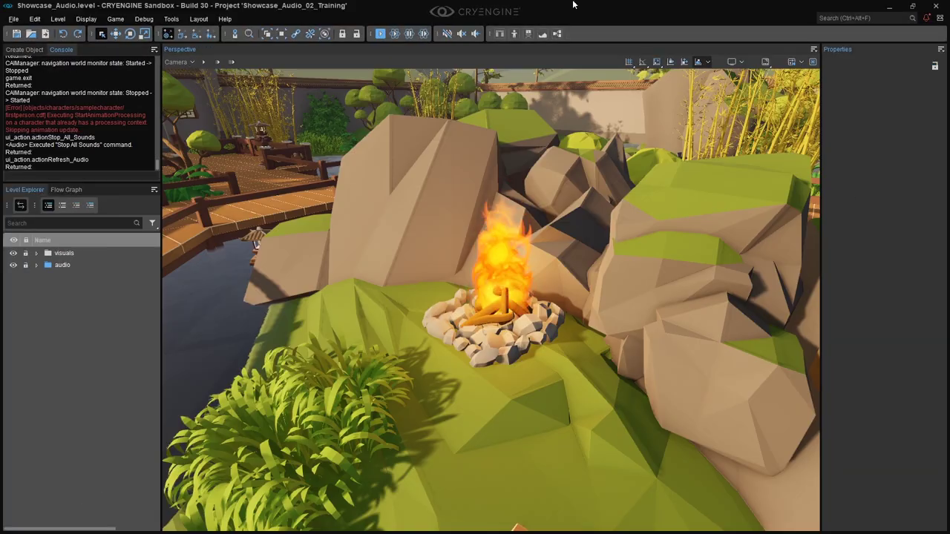
# Step: Start game mode, walk to the campfire, then back away across the bridge and deck
pyautogui.click(475, 34)
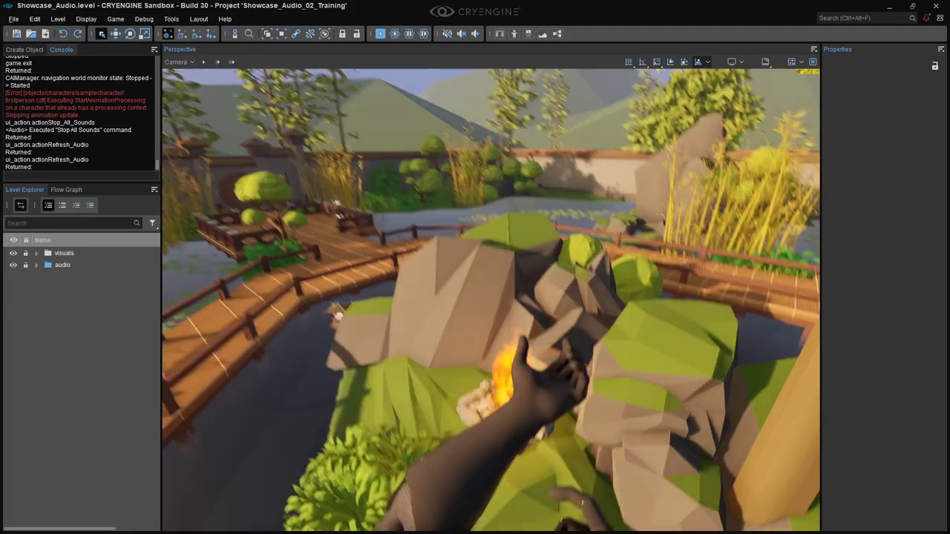
pyautogui.press('w')
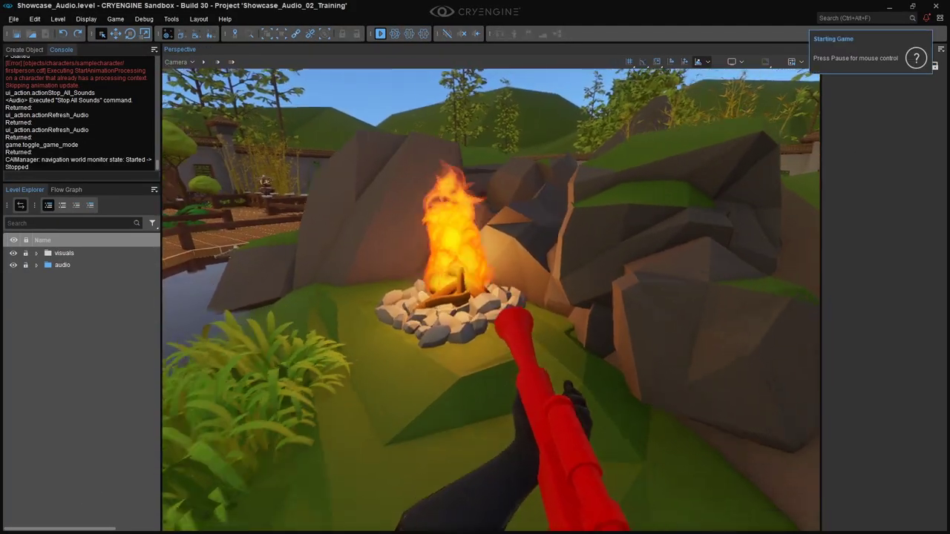
pyautogui.press('s')
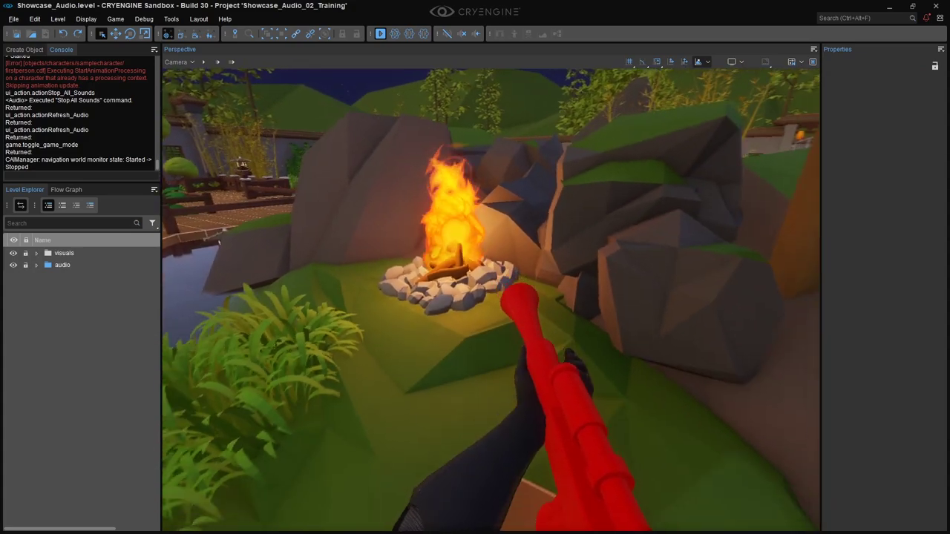
pyautogui.press('s')
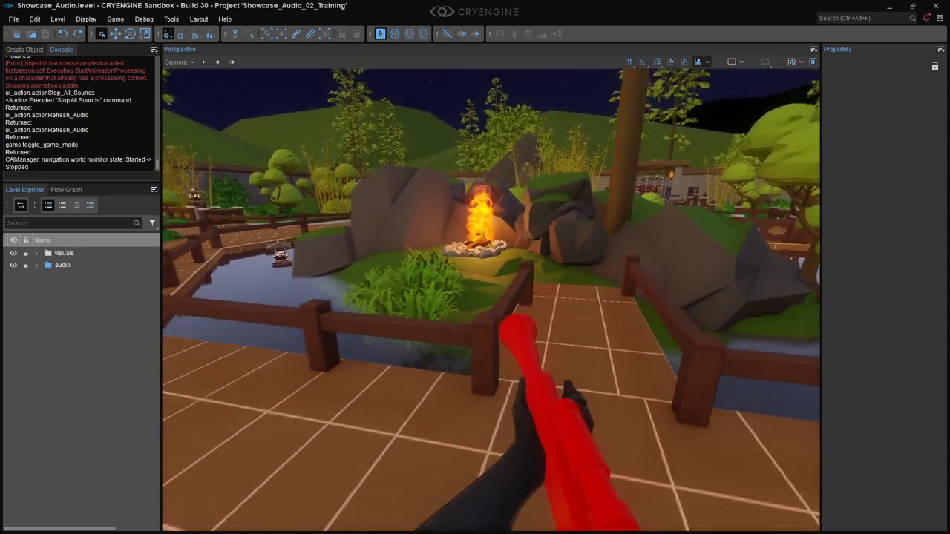
pyautogui.press('s')
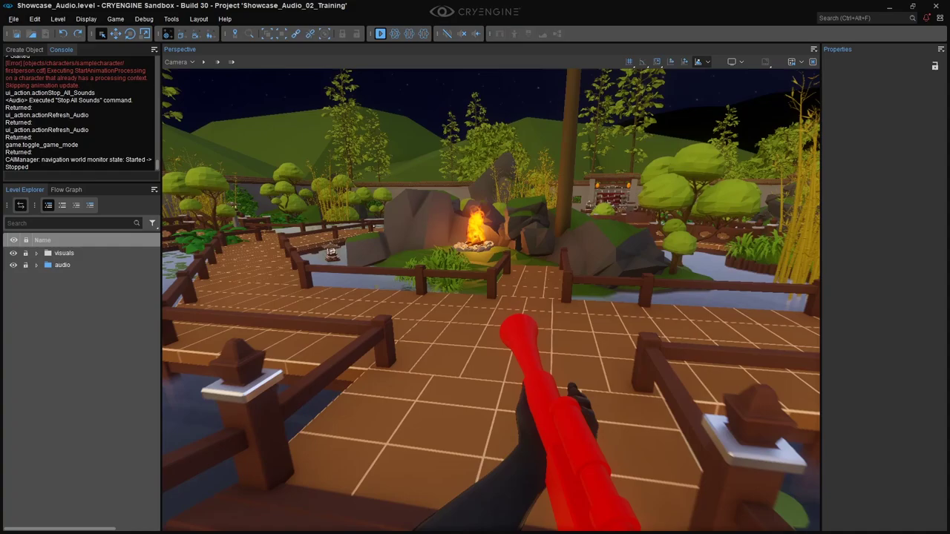
pyautogui.press('s')
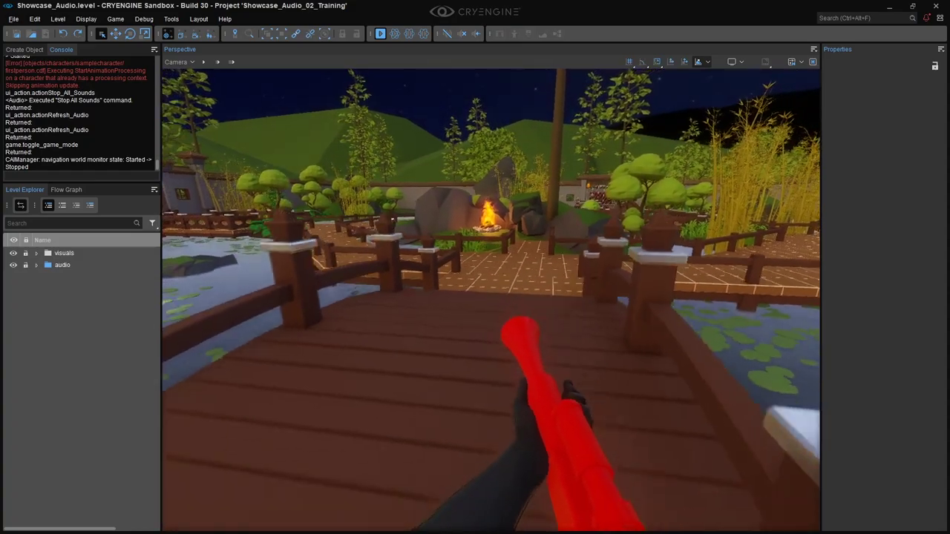
pyautogui.press('s')
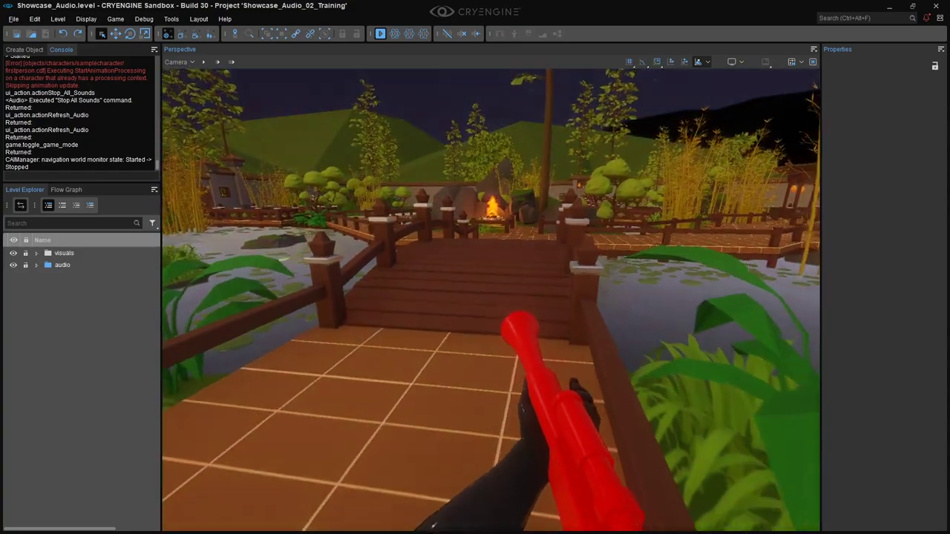
pyautogui.press('s')
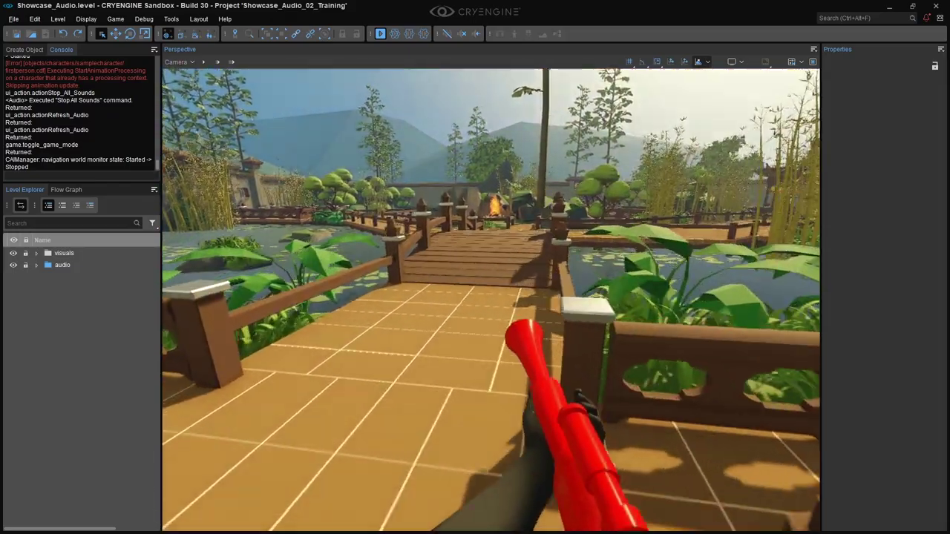
# Step: Walk back past the deck fence into the campfire, then retreat and turn away
pyautogui.press('w')
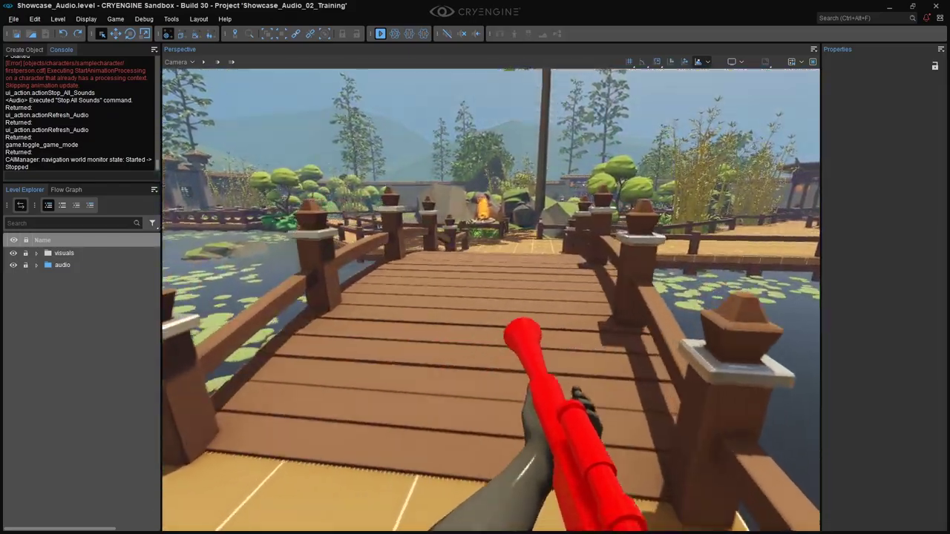
pyautogui.press('w')
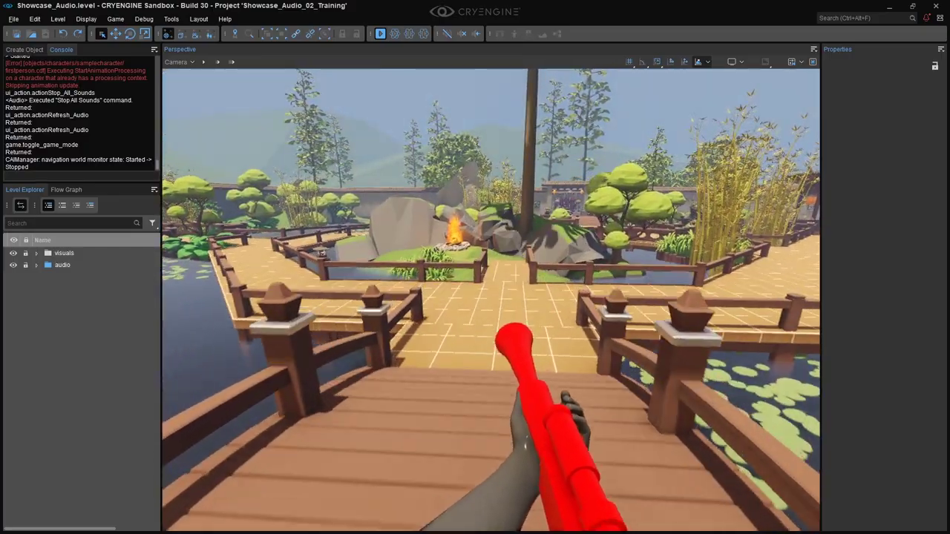
pyautogui.press('w')
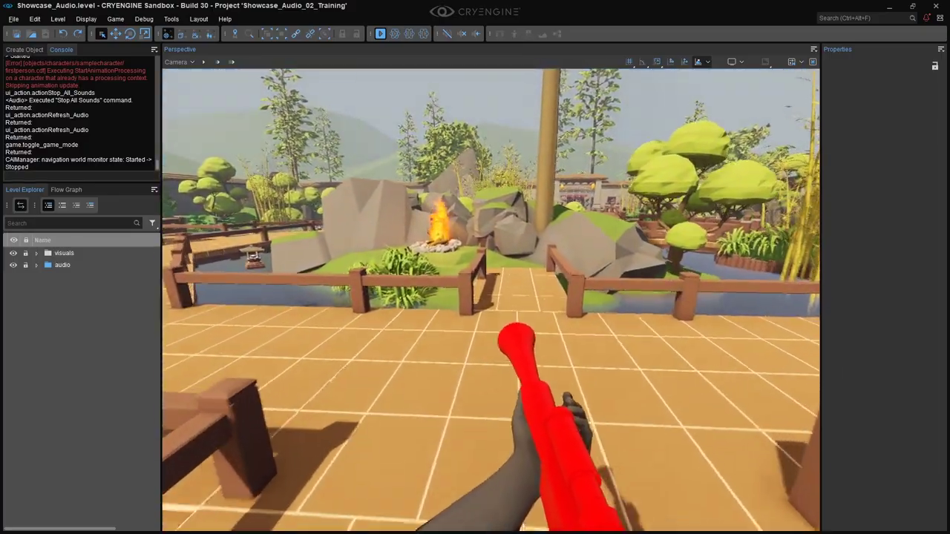
pyautogui.press('w')
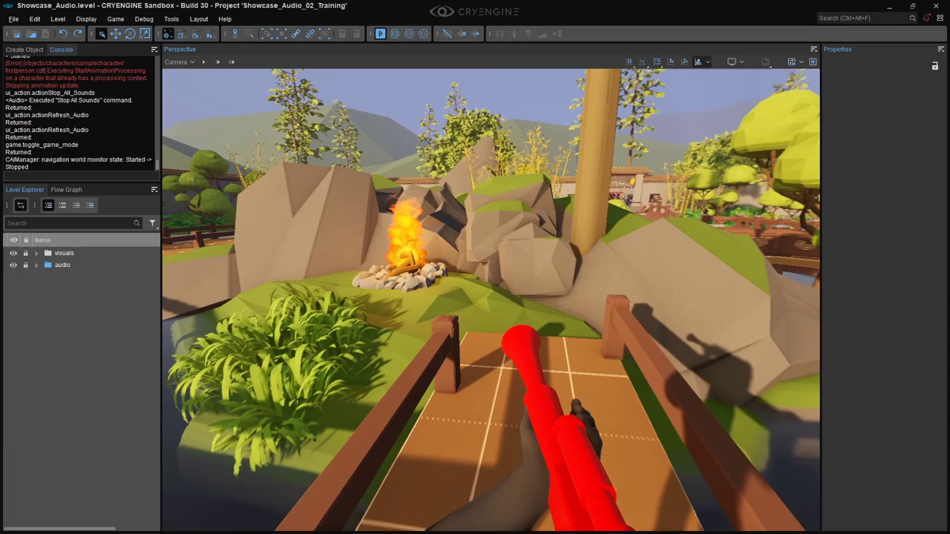
pyautogui.press('w')
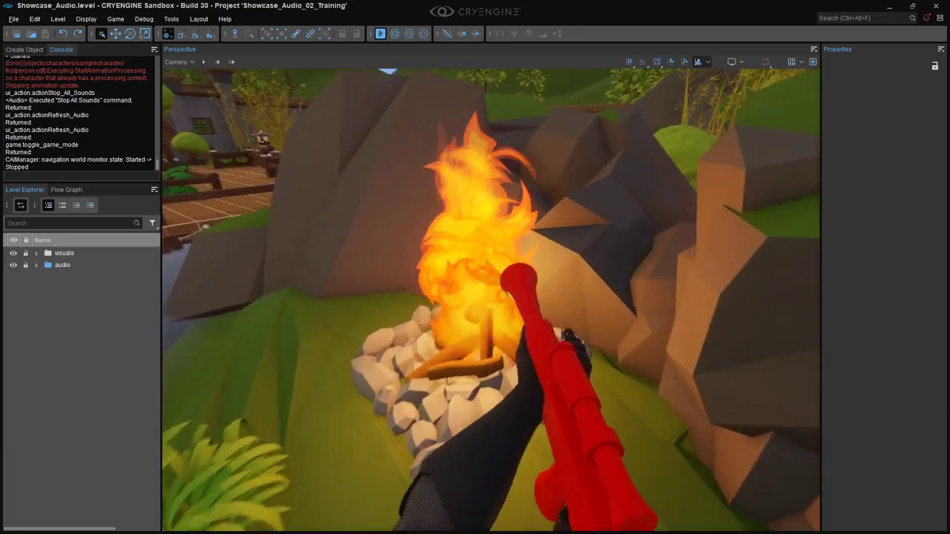
pyautogui.press('s')
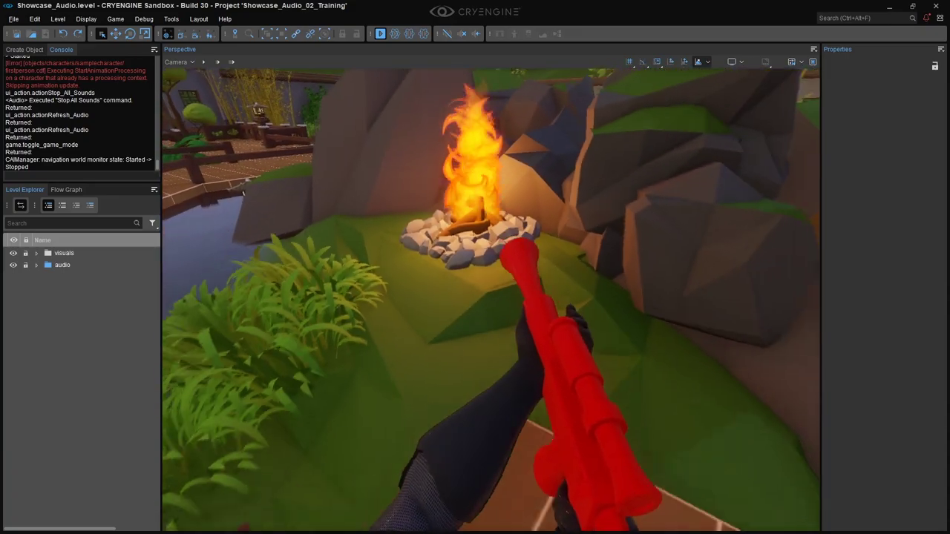
pyautogui.press('s')
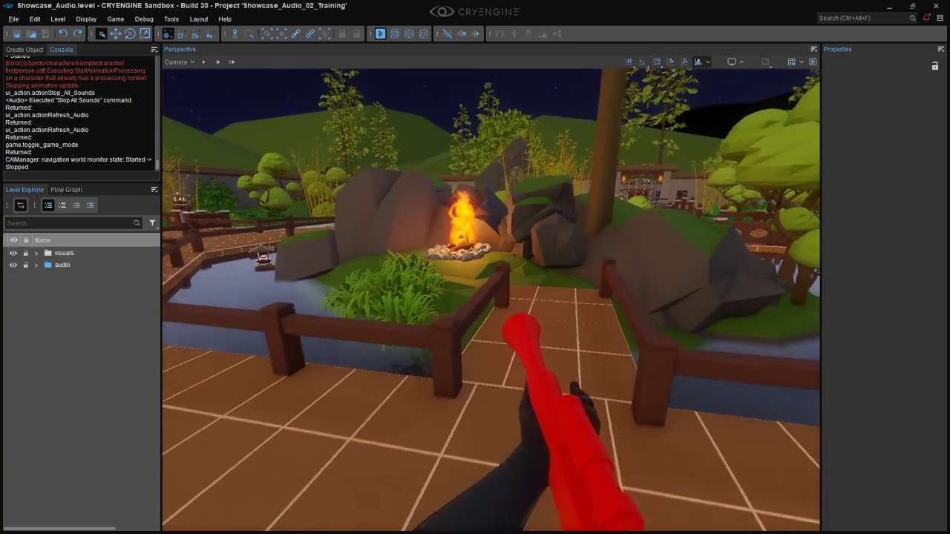
pyautogui.press('s')
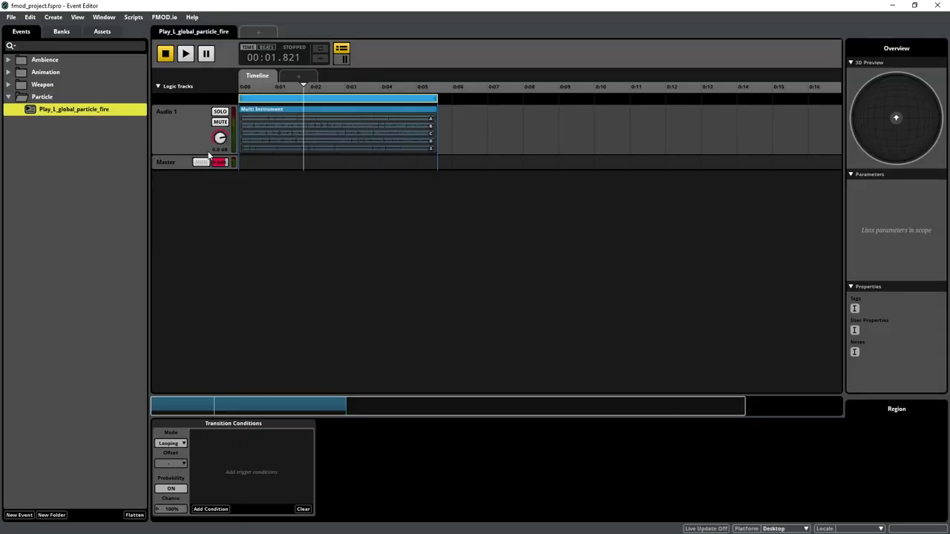
# Step: Set the Master track Spatializer's Distance Attenuation to Off
pyautogui.click(169, 163)
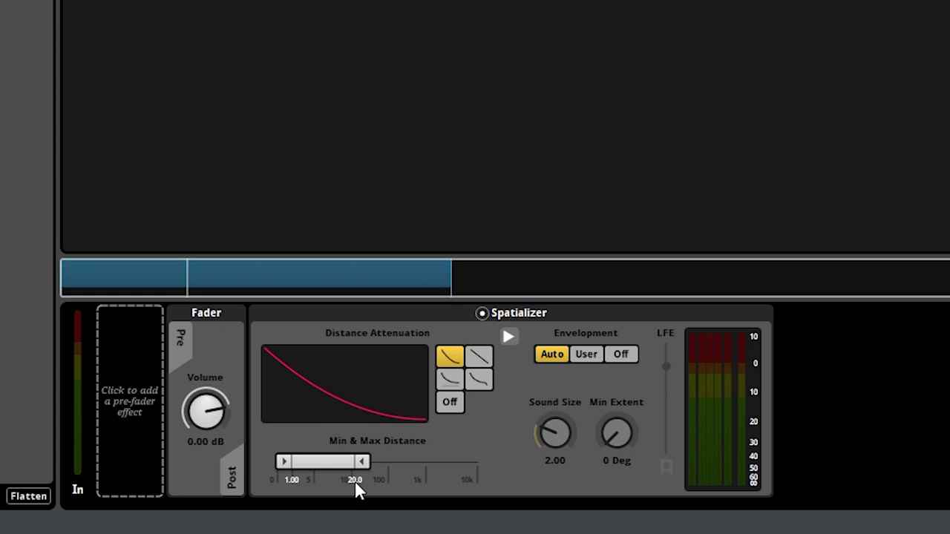
pyautogui.click(451, 404)
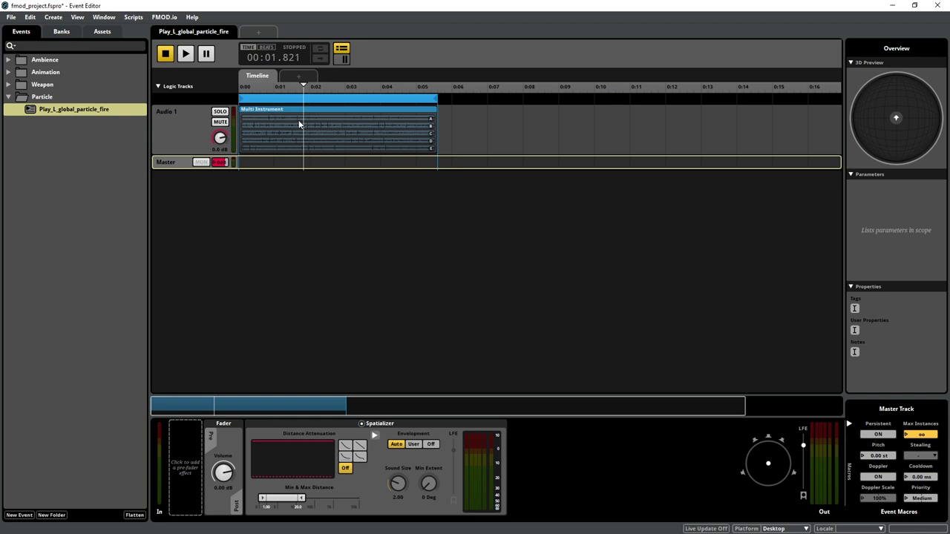
# Step: Create a Built-in: Distance parameter sheet with its range maximum set to 30
pyautogui.click(296, 77)
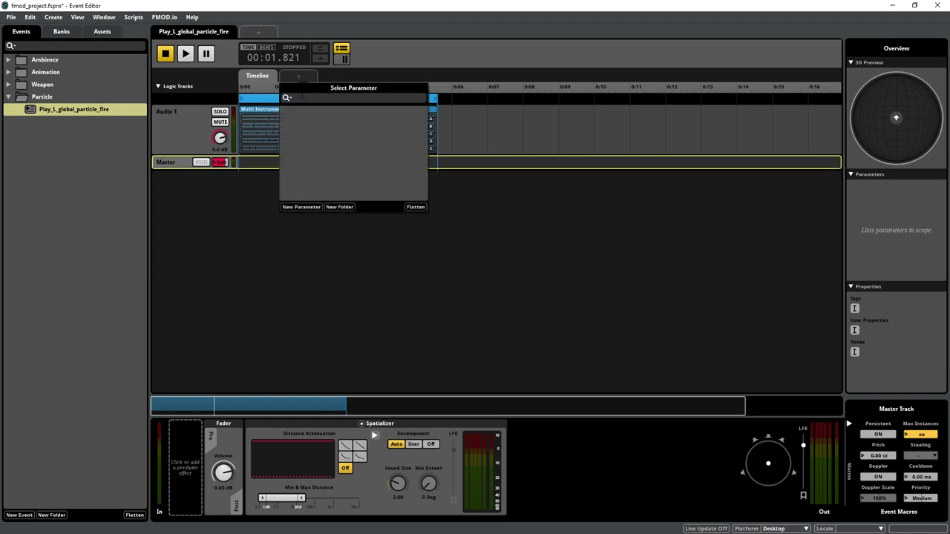
pyautogui.click(303, 208)
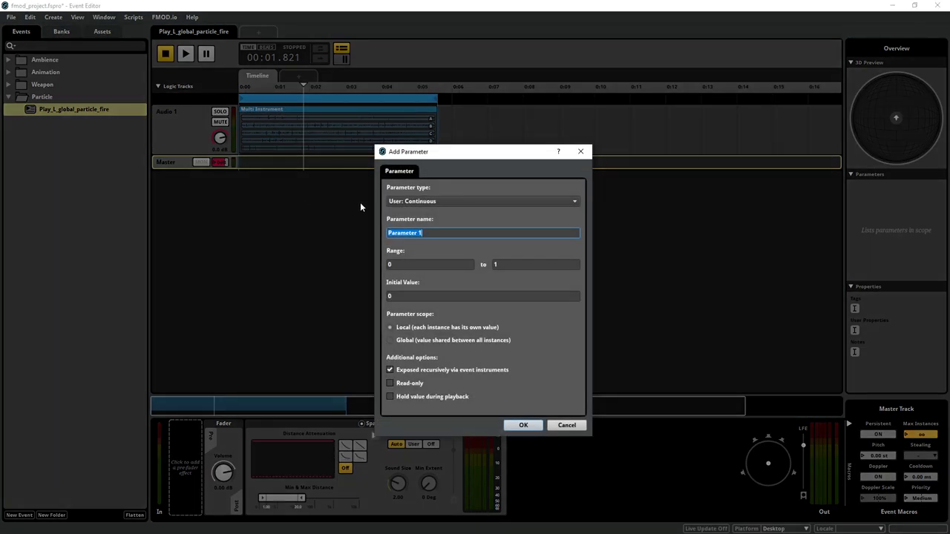
pyautogui.click(421, 201)
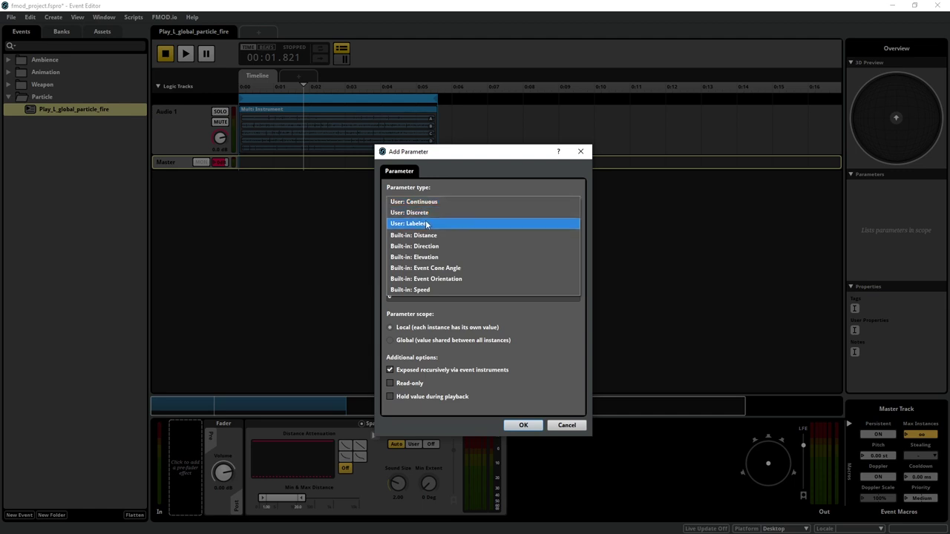
pyautogui.click(447, 236)
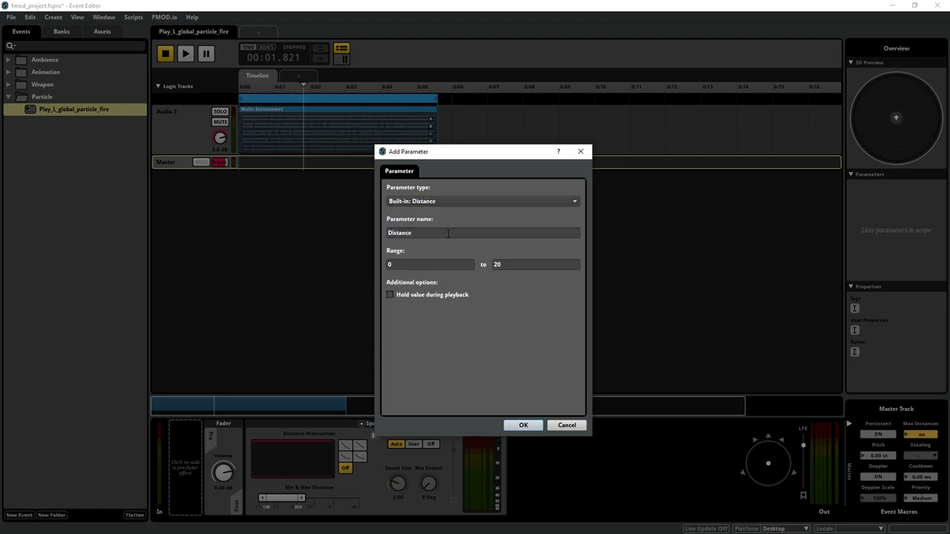
pyautogui.click(509, 261)
pyautogui.write('30')
pyautogui.click(516, 304)
pyautogui.click(525, 426)
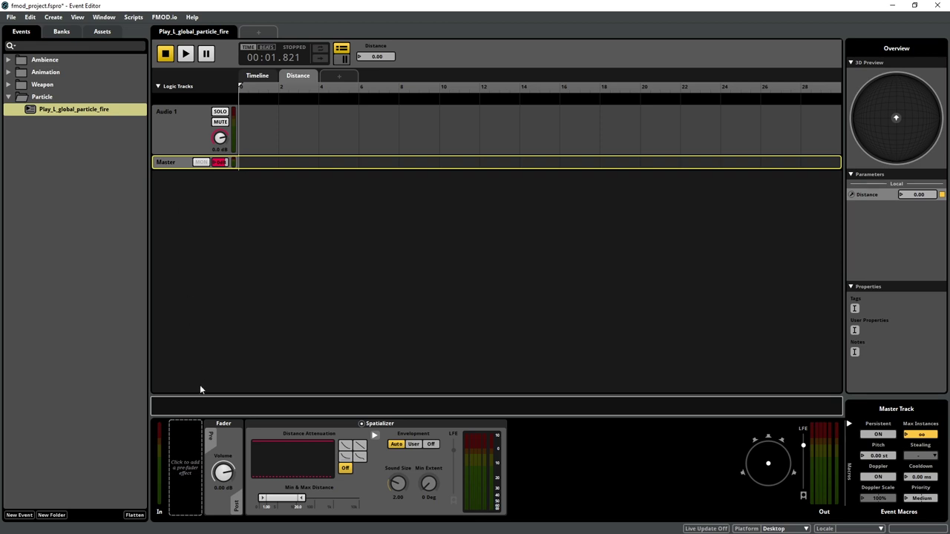
# Step: Automate master volume on Distance: 0.00 dB start, -4.00 dB near 8, -17 dB, -oo dB at 30
pyautogui.rightClick(225, 472)
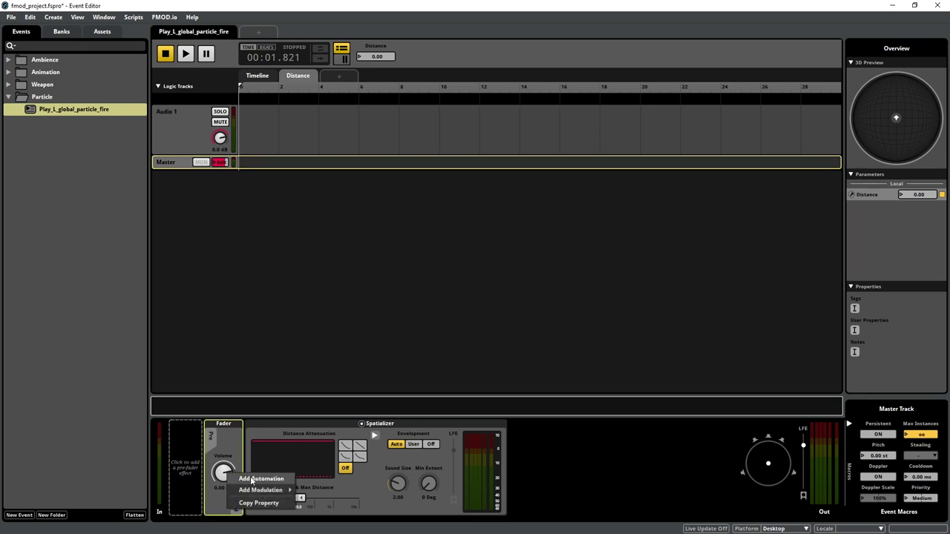
pyautogui.click(256, 478)
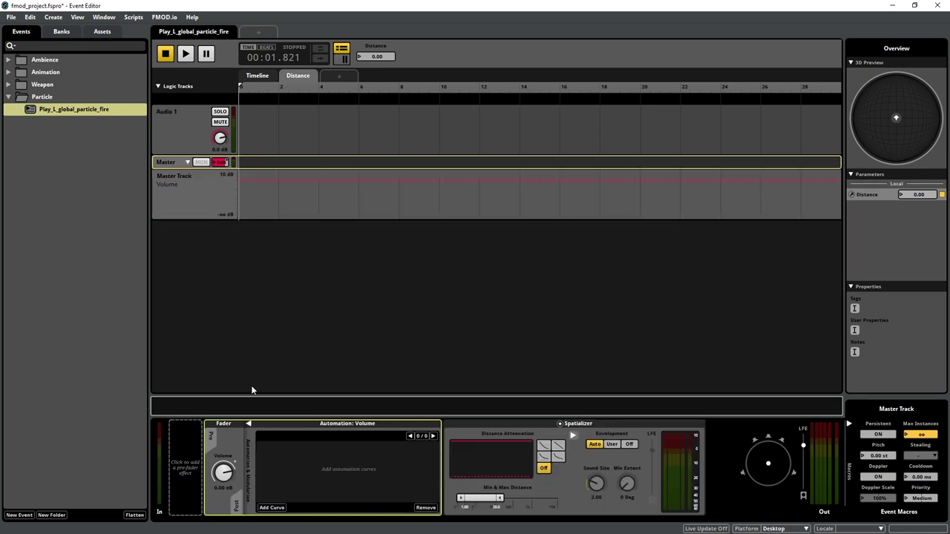
pyautogui.click(239, 179)
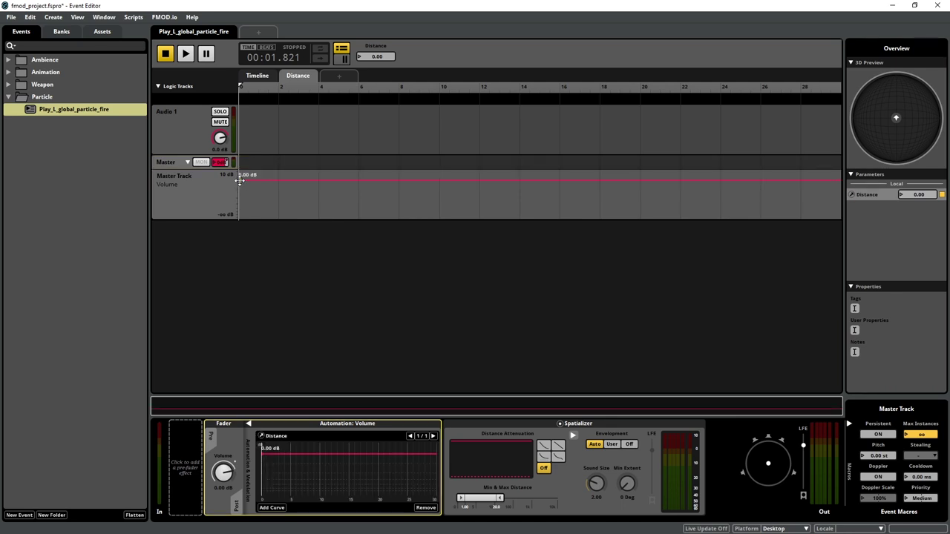
pyautogui.click(386, 180)
pyautogui.click(239, 179)
pyautogui.moveTo(386, 179); pyautogui.dragTo(837, 212)
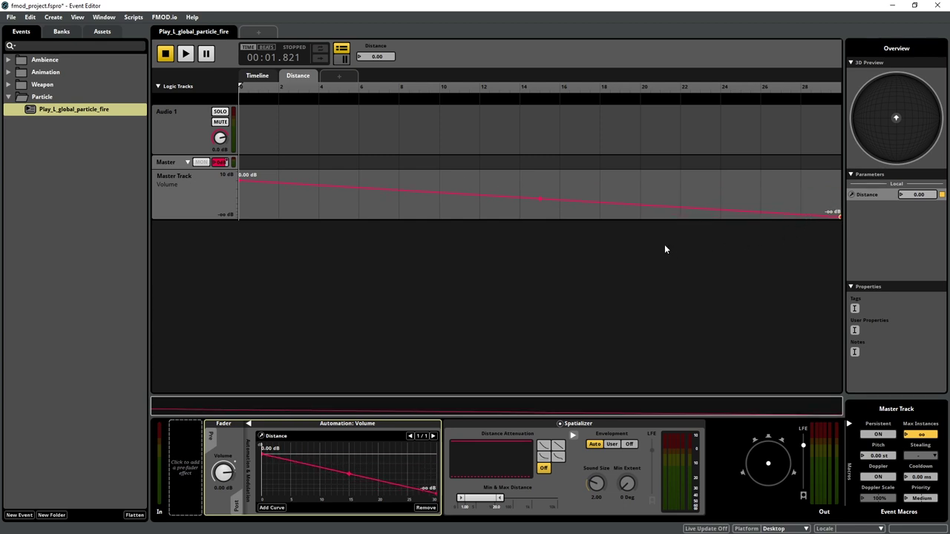
pyautogui.click(319, 190)
pyautogui.moveTo(340, 194); pyautogui.dragTo(791, 194)
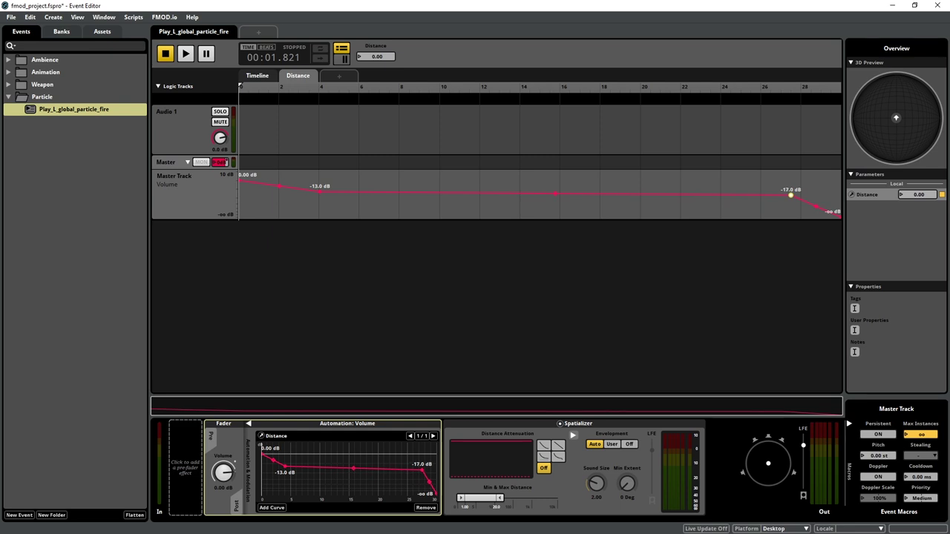
pyautogui.moveTo(322, 190); pyautogui.dragTo(399, 183)
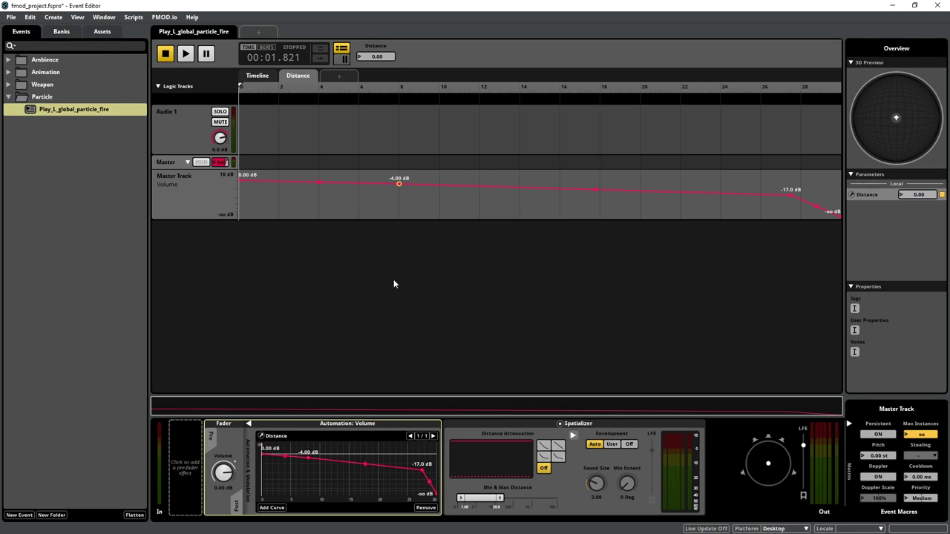
pyautogui.click(248, 423)
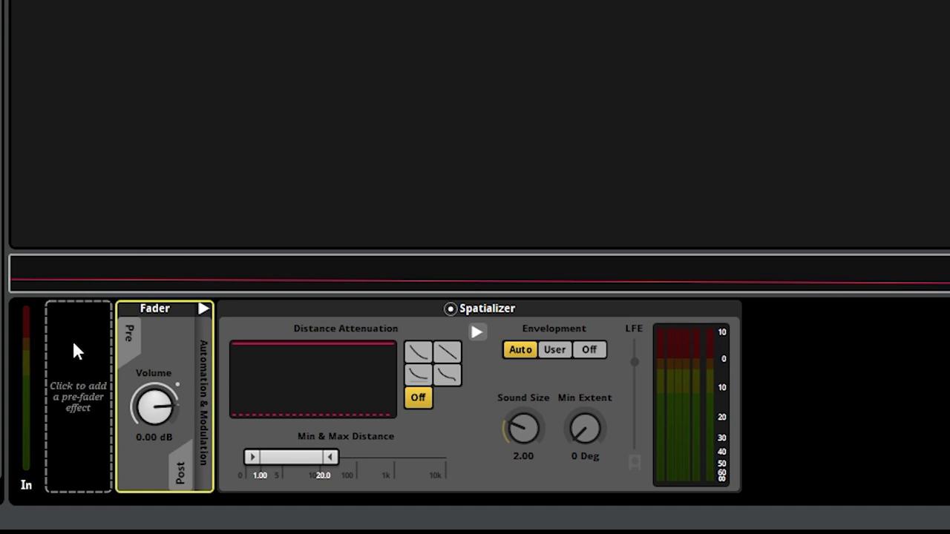
# Step: Insert an FMOD Multiband EQ in the master track's pre-fader slot
pyautogui.click(74, 405)
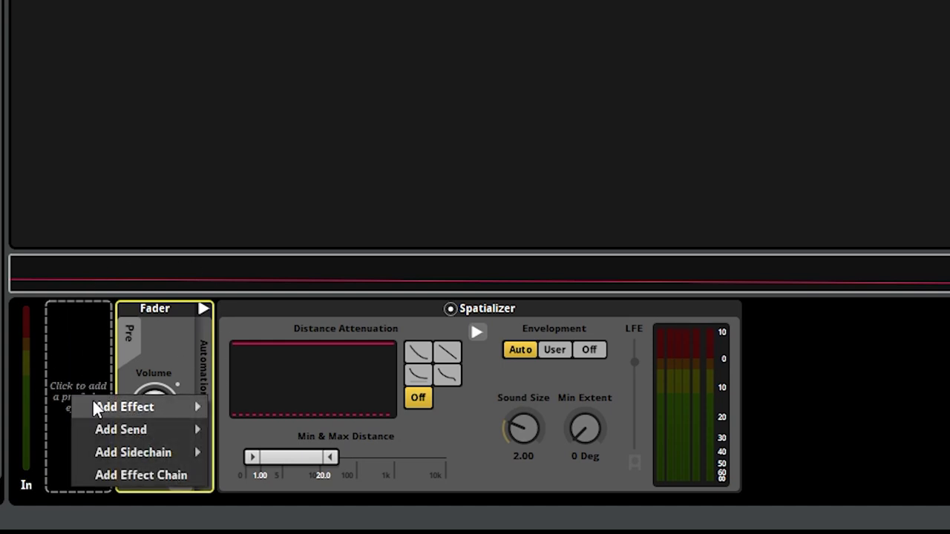
pyautogui.moveTo(119, 407)
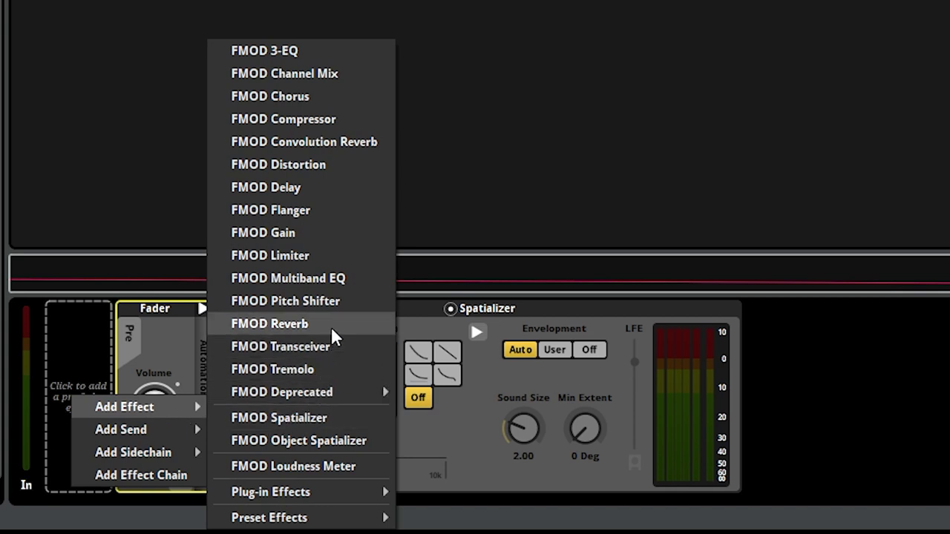
pyautogui.click(357, 279)
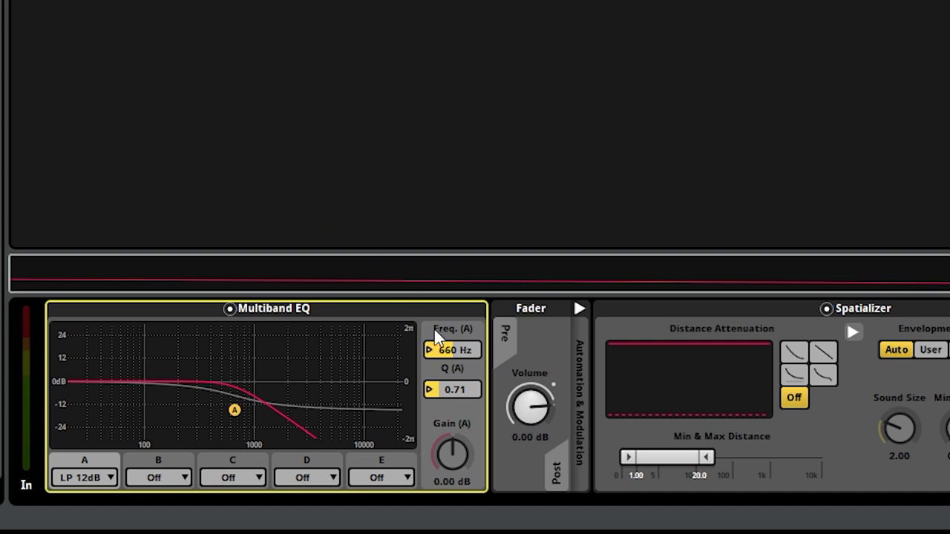
# Step: Automate EQ band A frequency on Distance from 22.0 kHz through 7.00 kHz to 2.40 kHz, then save
pyautogui.moveTo(455, 355); pyautogui.dragTo(454, 345)
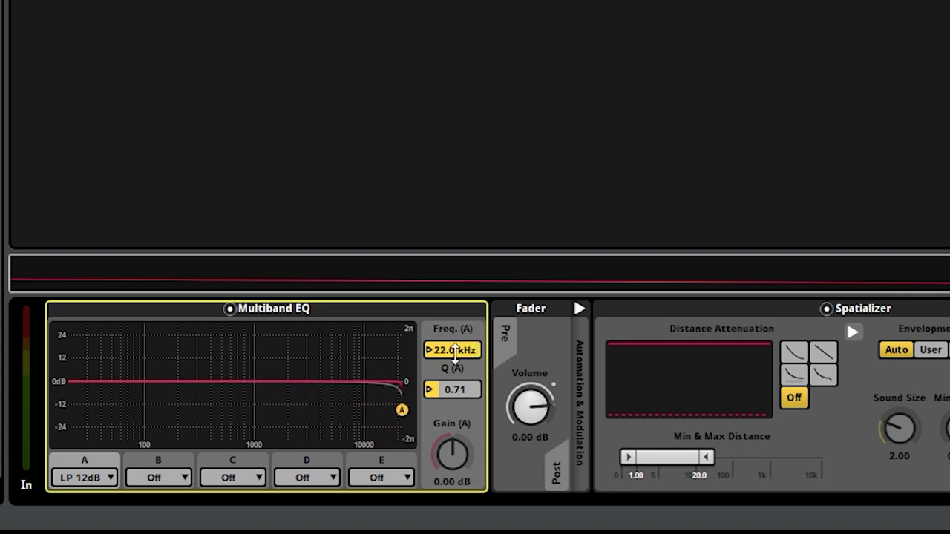
pyautogui.rightClick(458, 362)
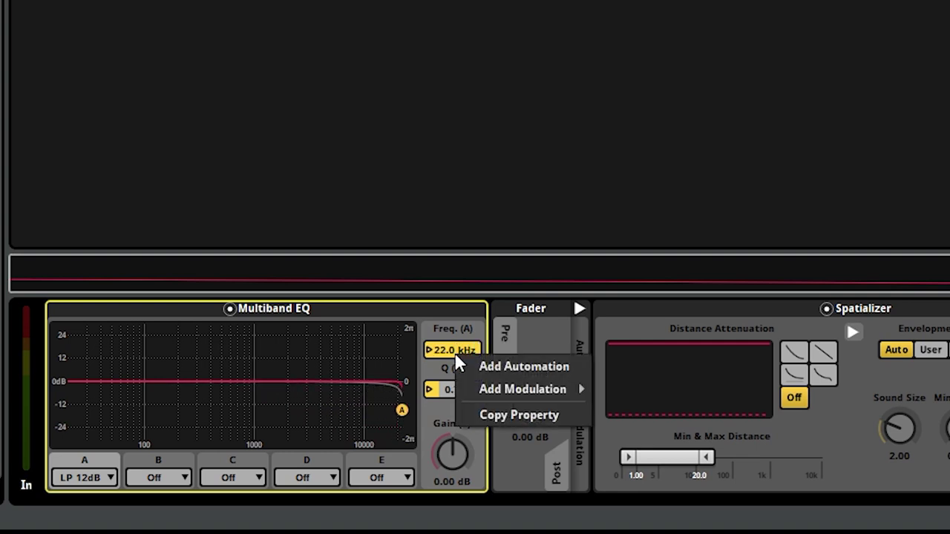
pyautogui.click(546, 368)
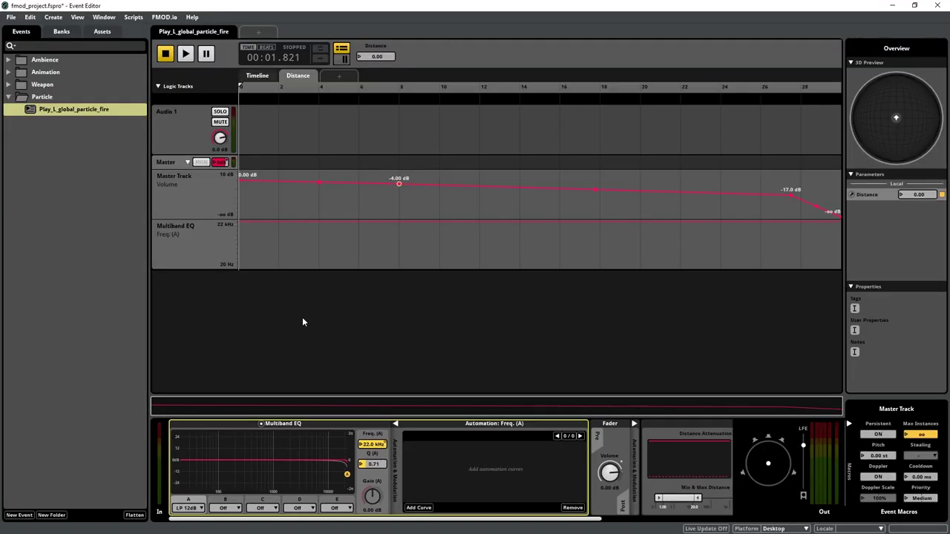
pyautogui.click(238, 222)
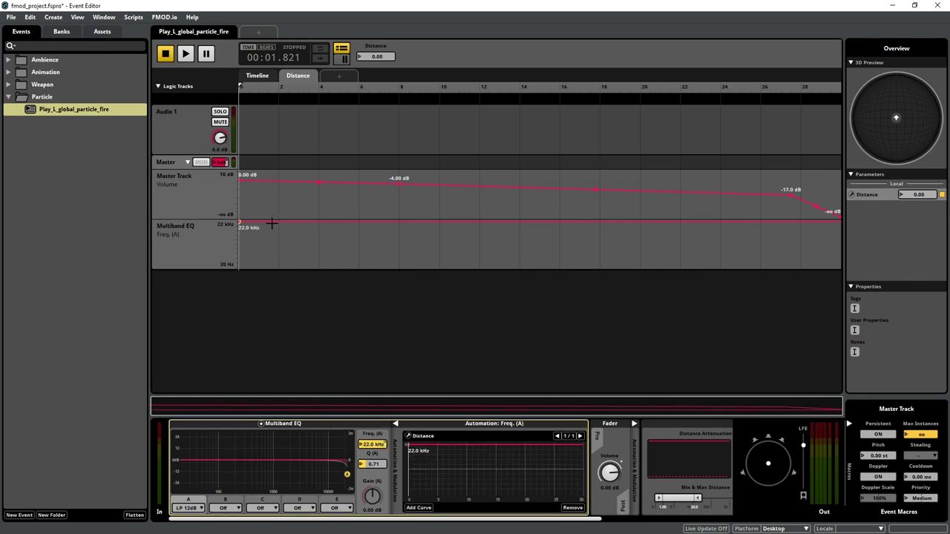
pyautogui.moveTo(808, 218); pyautogui.dragTo(839, 235)
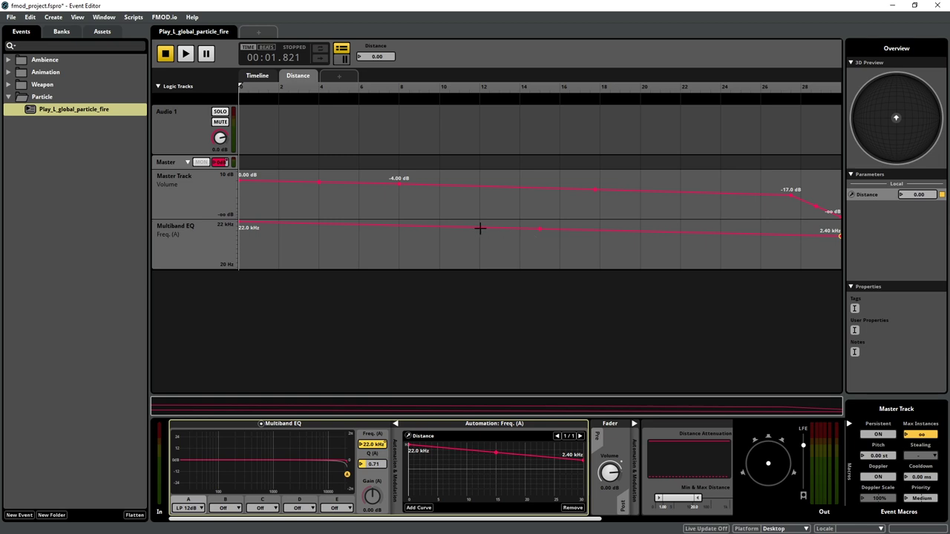
pyautogui.click(452, 227)
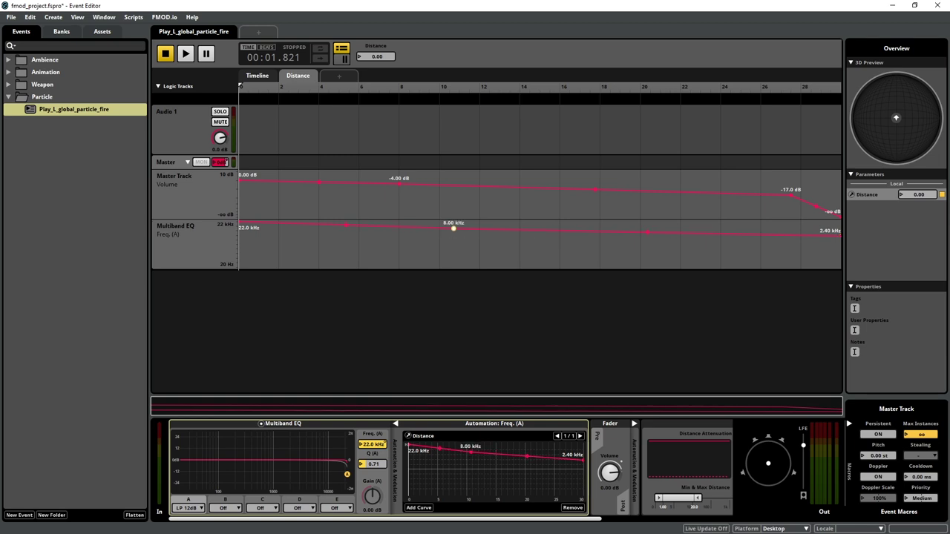
pyautogui.moveTo(453, 227); pyautogui.dragTo(453, 229)
pyautogui.hotkey('ctrl', 's')
pyautogui.hotkey('ctrl', 's')
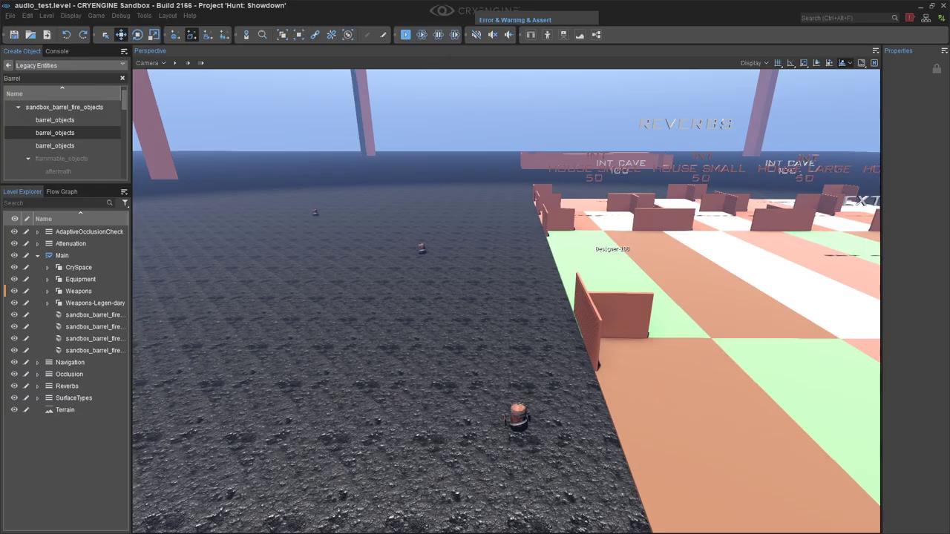
# Step: Enter game mode, walk up to the fire barrels and blow them up with the revolver
pyautogui.hotkey('ctrl', 'g')
pyautogui.press('2')
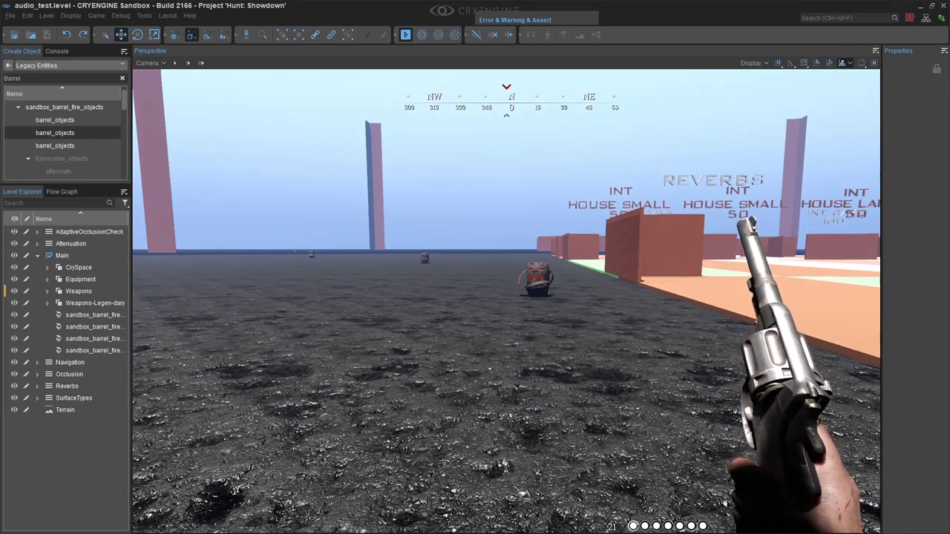
pyautogui.press('w')
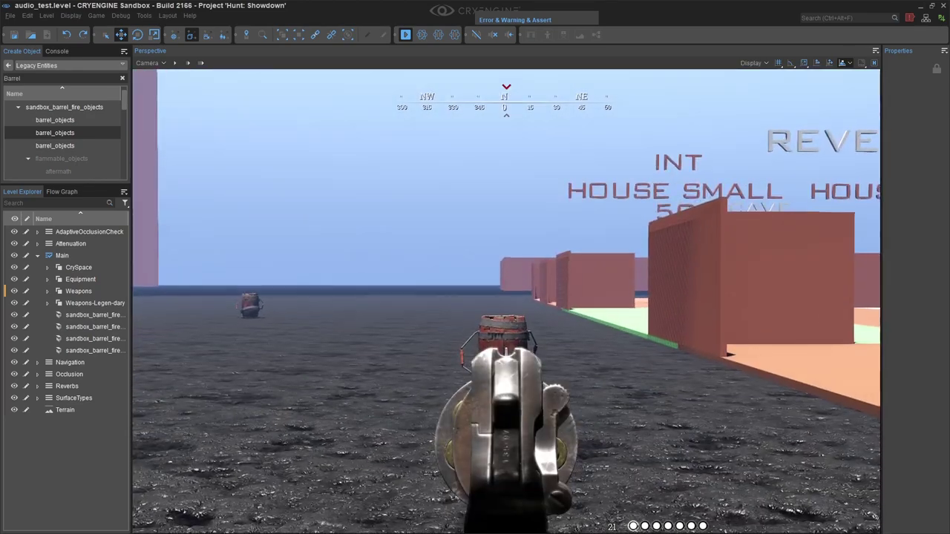
pyautogui.click(504, 326)
pyautogui.press('s')
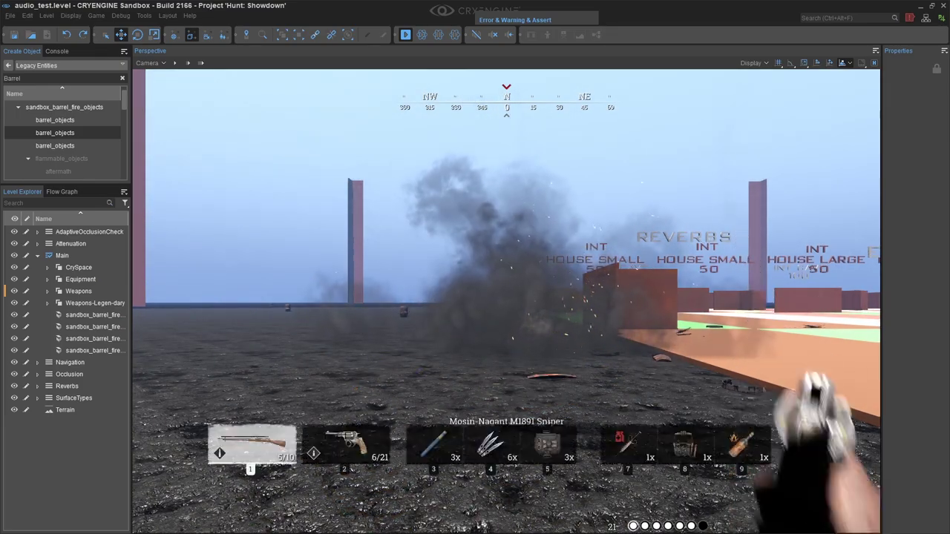
pyautogui.press('2')
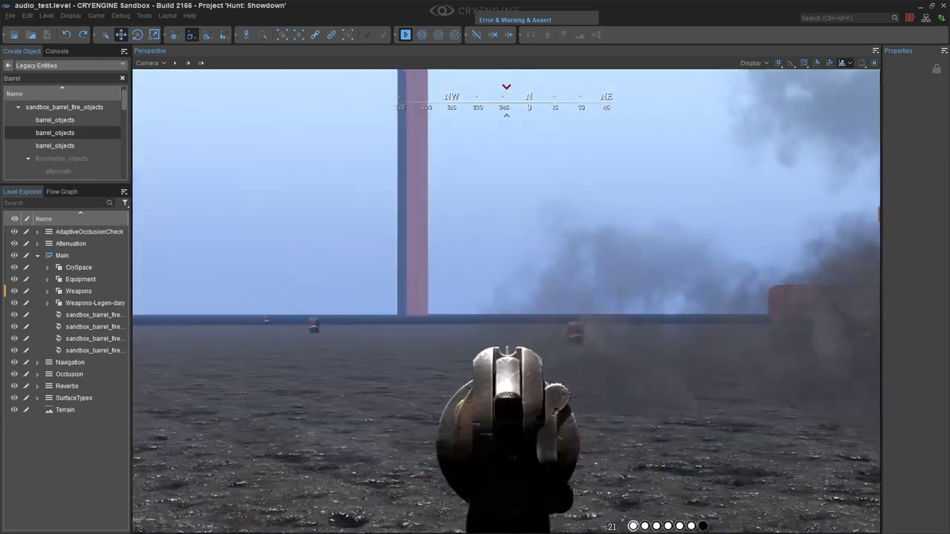
pyautogui.press('s')
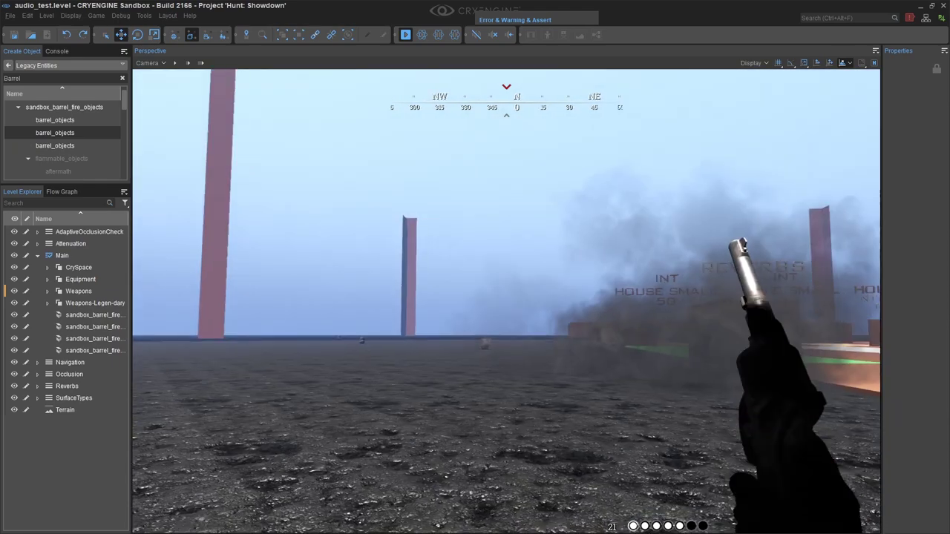
pyautogui.click(506, 301)
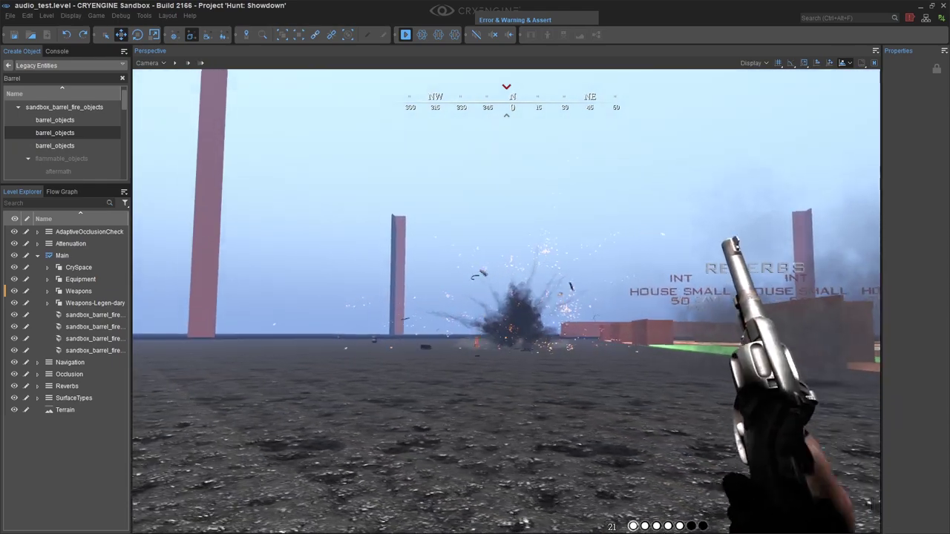
# Step: Shoot a distant barrel through the scope of the Mosin-Nagant rifle
pyautogui.press('1')
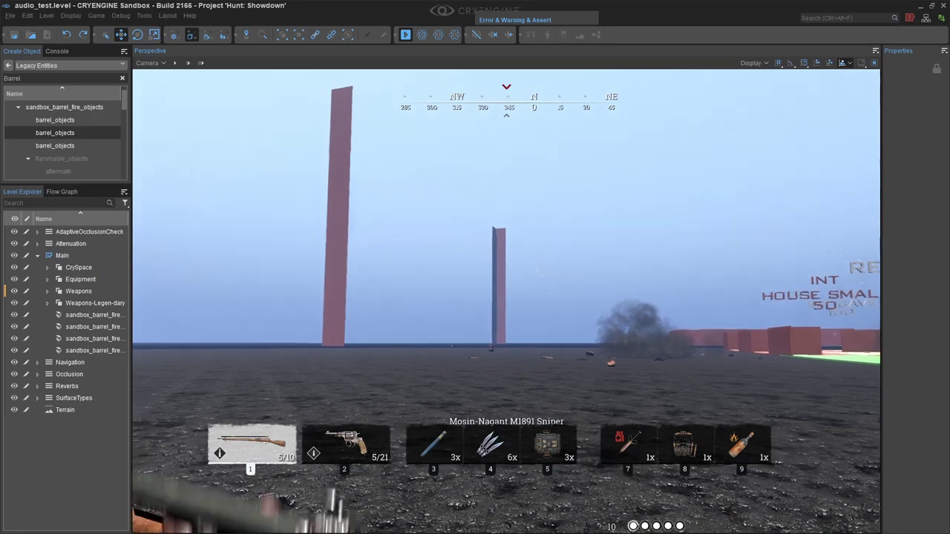
pyautogui.rightClick(506, 301)
pyautogui.click(506, 301)
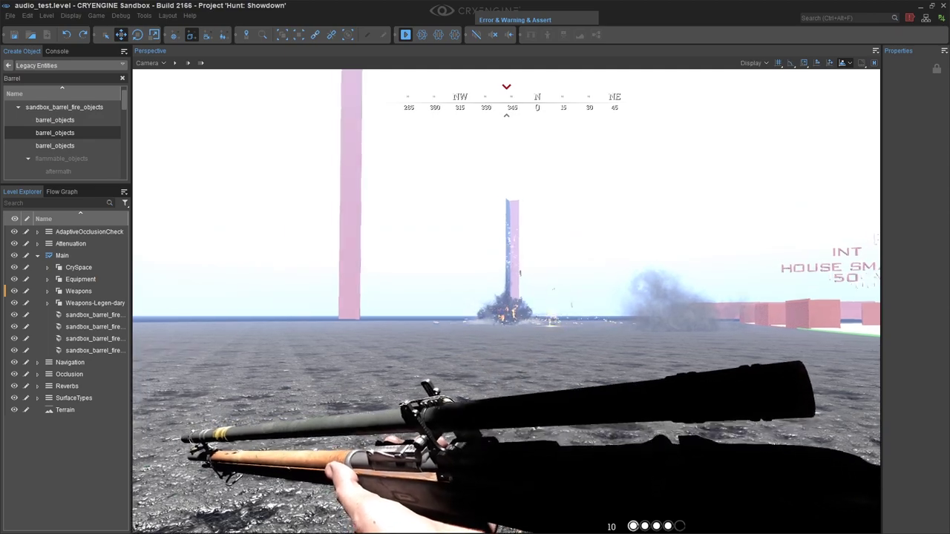
pyautogui.rightClick(506, 301)
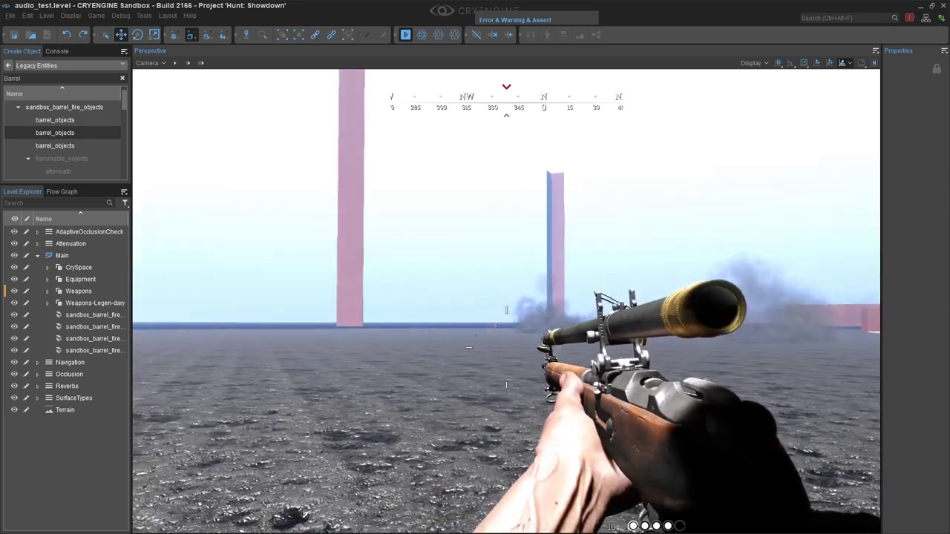